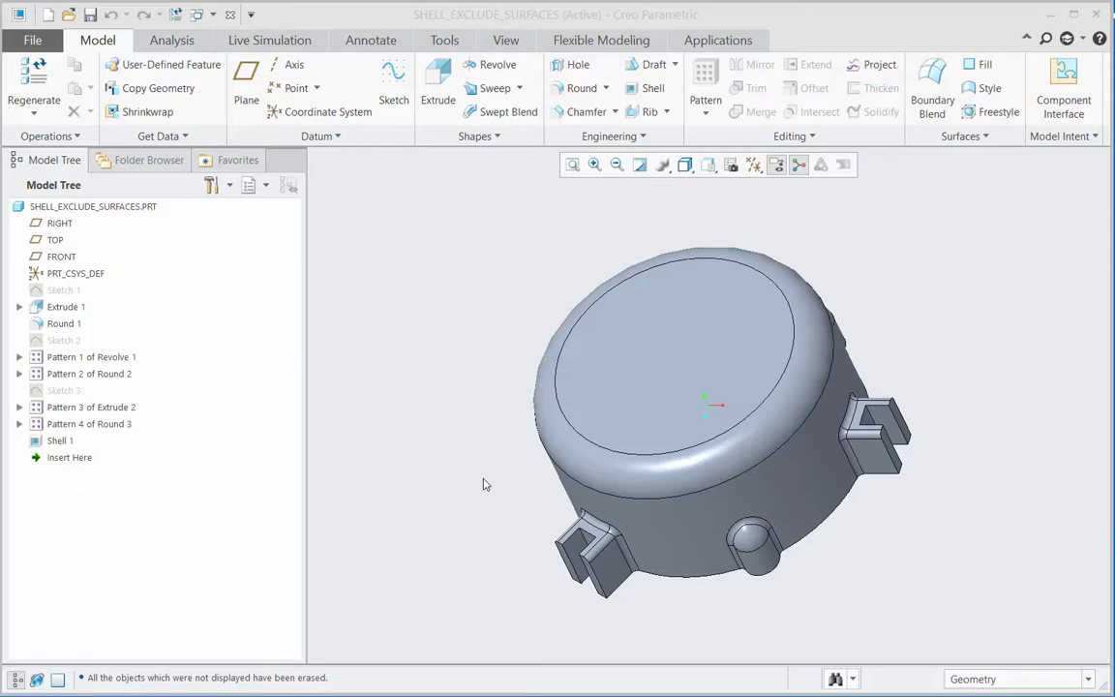
Orbit the cap so its hollowed underside faces the viewer
mouse_move(486, 497)
middle_down()
mouse_move(483, 436)
mouse_move(456, 361)
mouse_move(425, 330)
middle_up()
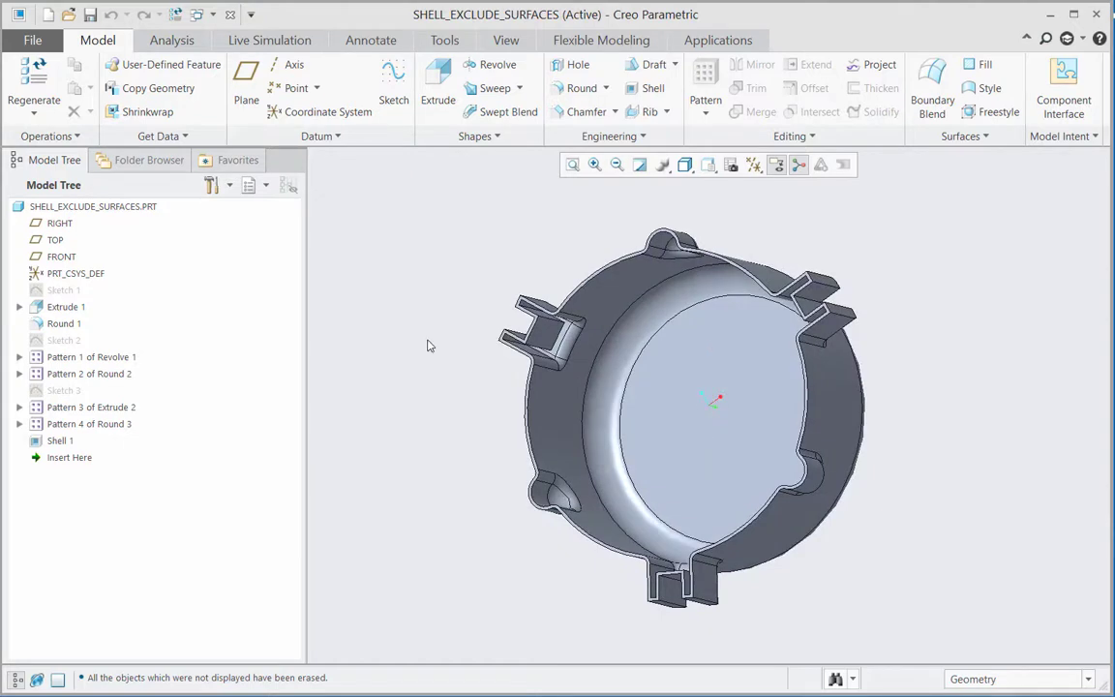
Redefine Shell 1 and view its removed surface in the References list
click(69, 441)
click(104, 365)
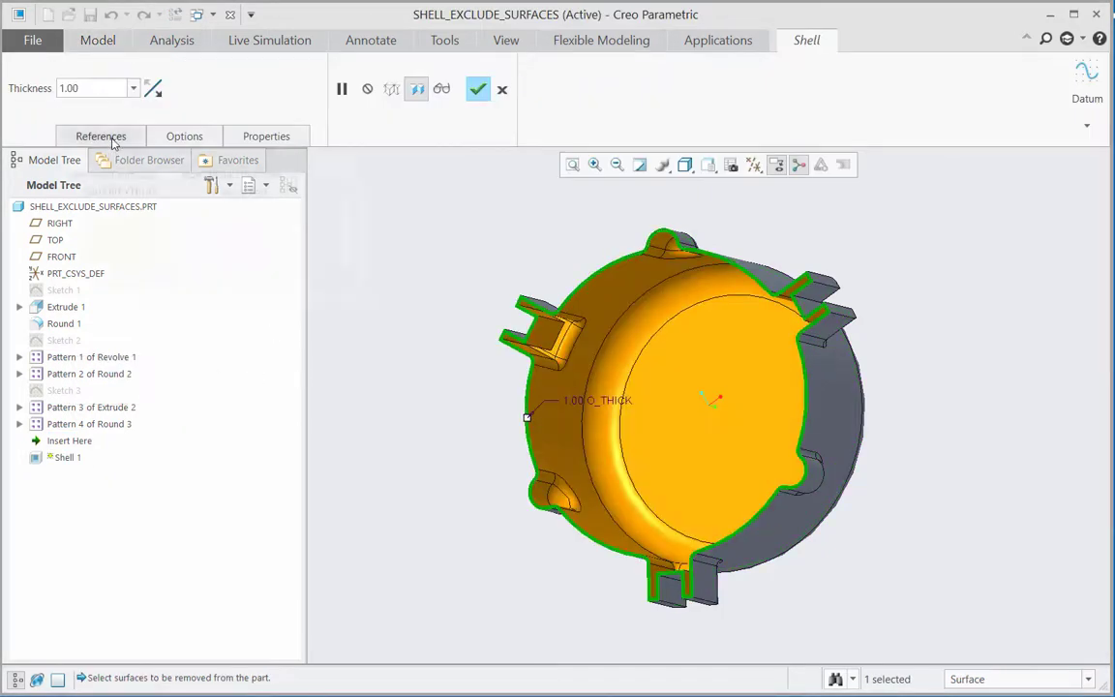
click(100, 136)
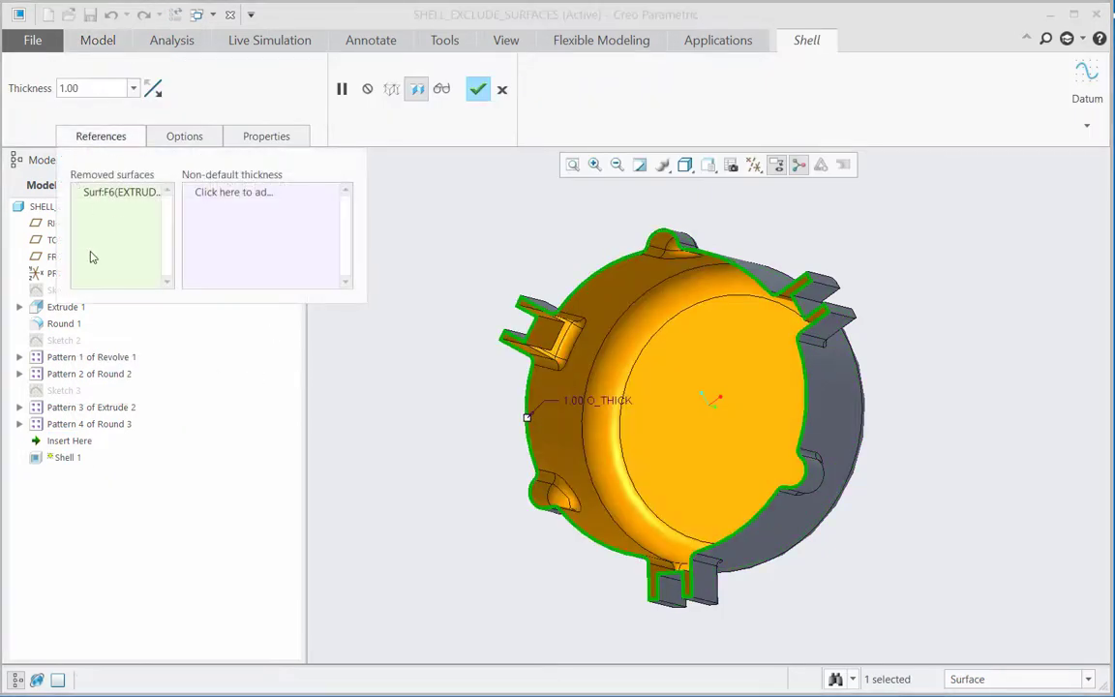
click(120, 197)
Orbit and zoom around the shell preview to inspect its 1.00-thick walls
middle_drag(414, 427, 477, 393)
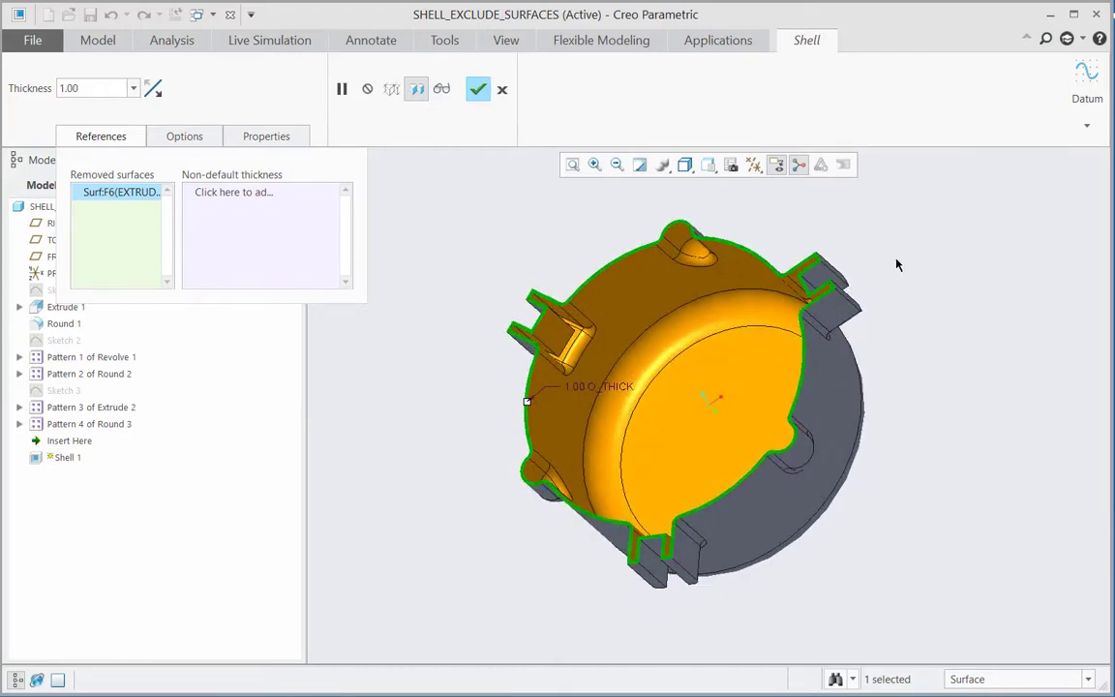
middle_drag(896, 264, 853, 310)
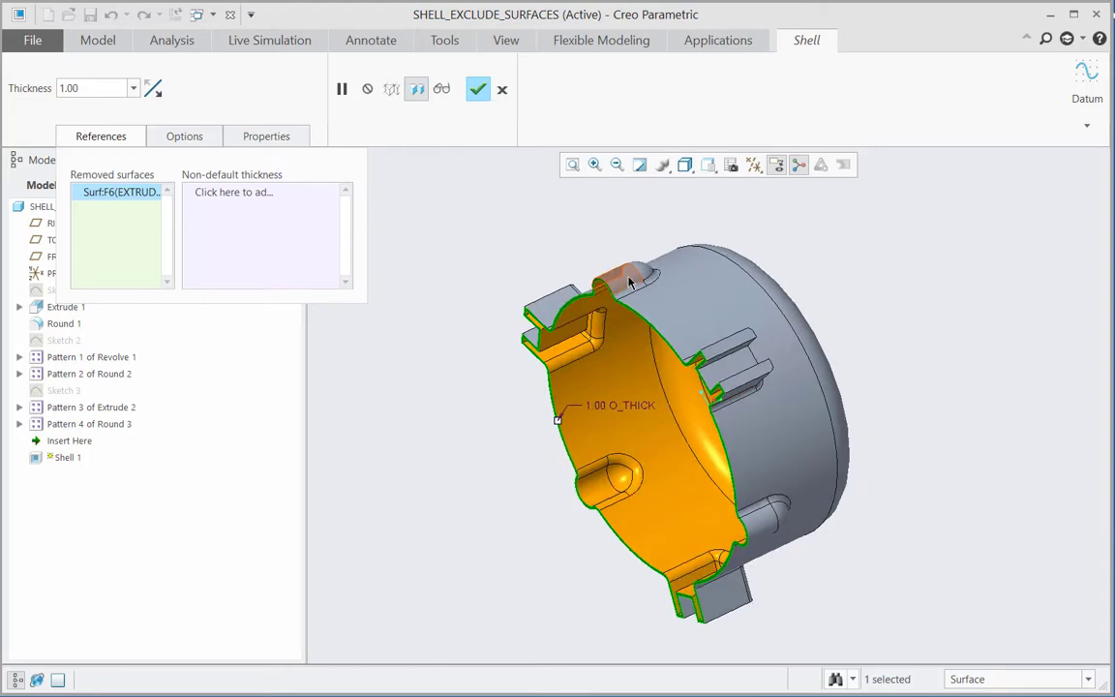
middle_drag(599, 301, 466, 341)
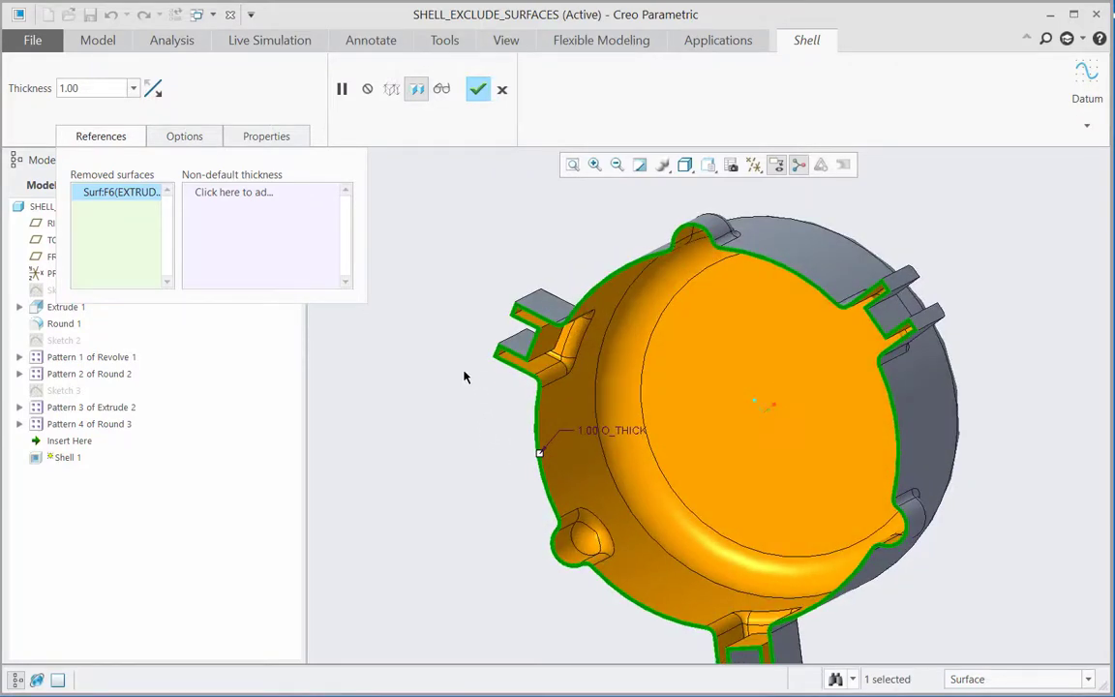
mouse_move(474, 417)
middle_down()
mouse_move(462, 462)
mouse_move(475, 467)
mouse_move(478, 427)
middle_up()
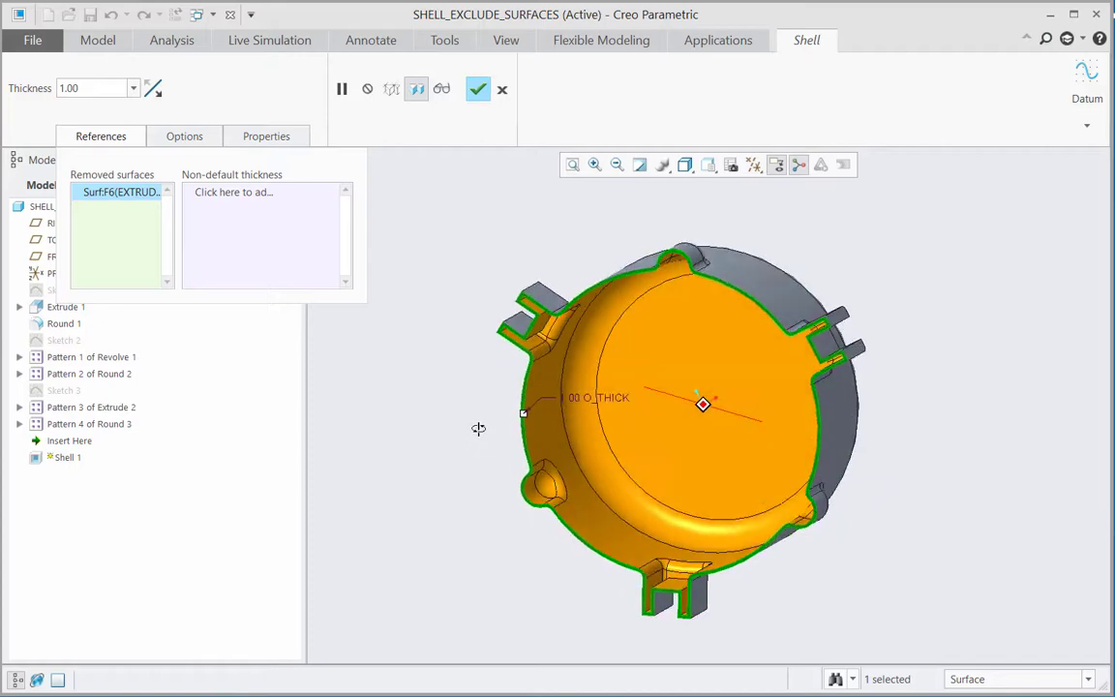
scroll(491, 298, down, 3)
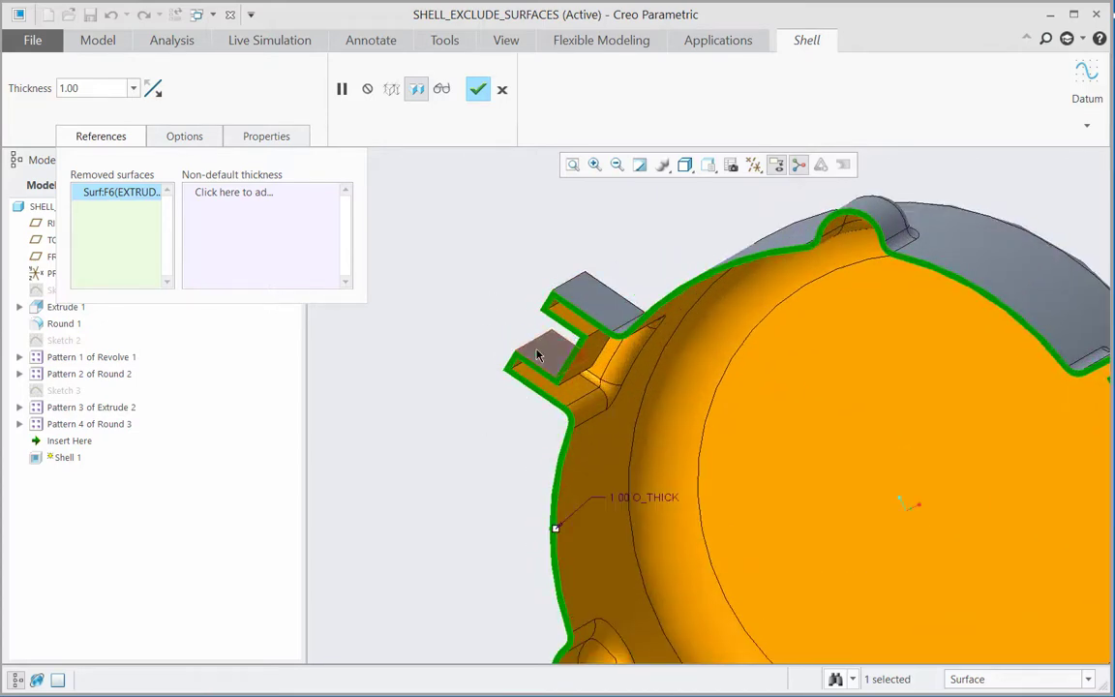
scroll(489, 327, up, 3)
mouse_move(507, 378)
middle_down()
mouse_move(478, 401)
mouse_move(478, 379)
mouse_move(480, 437)
middle_up()
scroll(478, 378, up, 3)
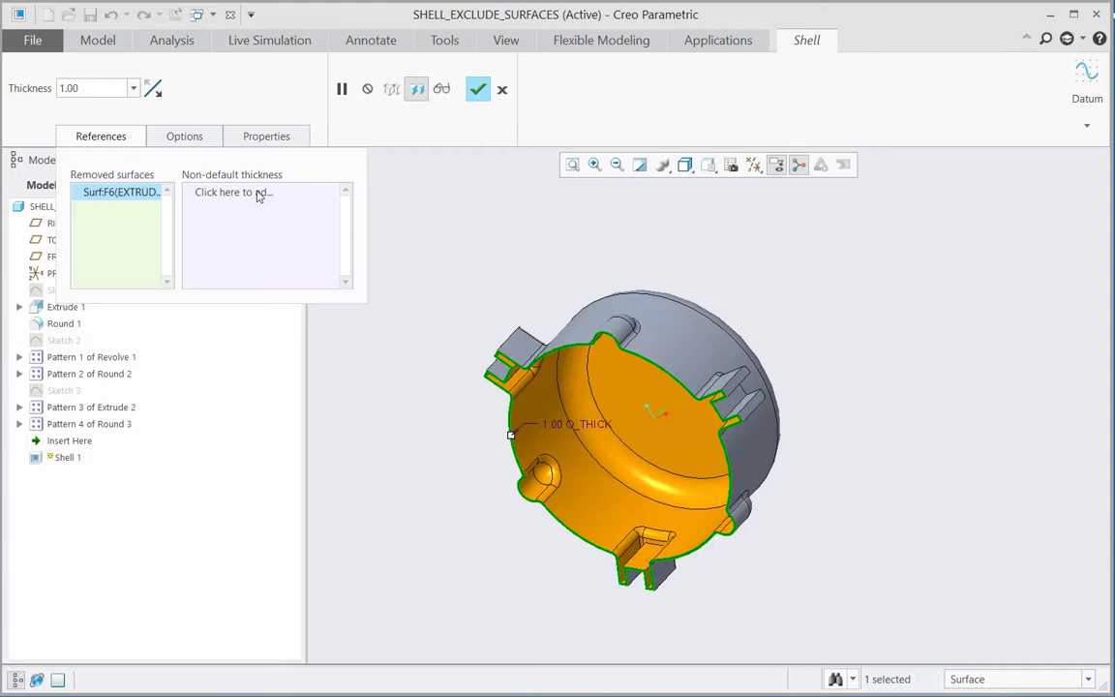
Change the shell thickness from 1.00 to 2, then refine it to 2.10
double_click(83, 89)
text(2)
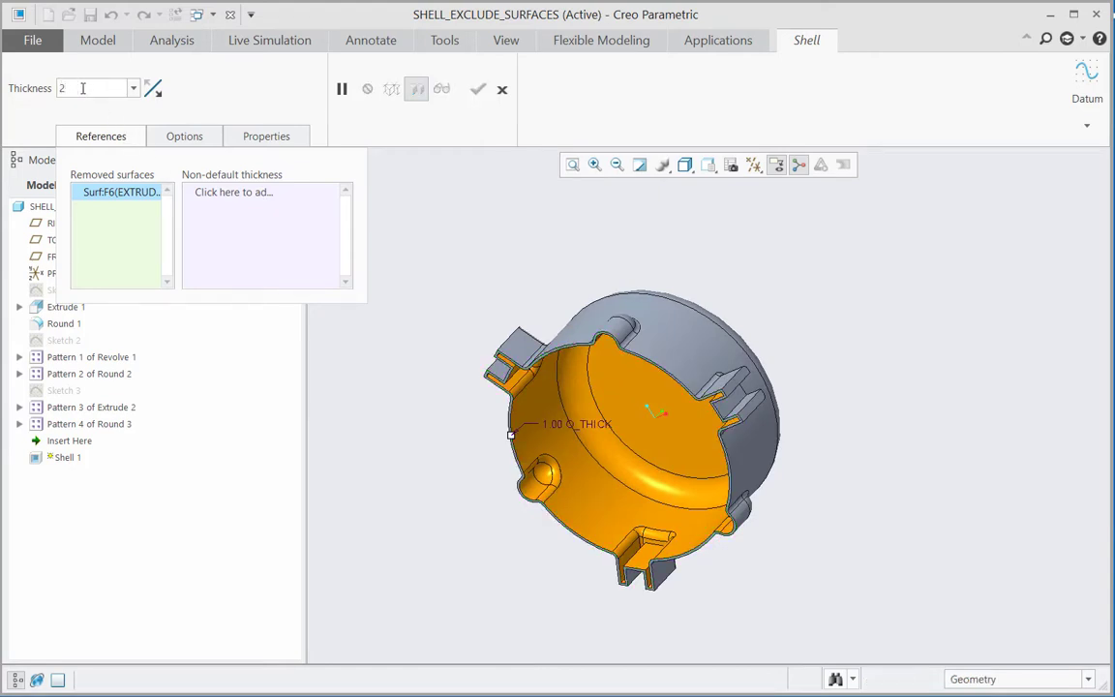
key(Return)
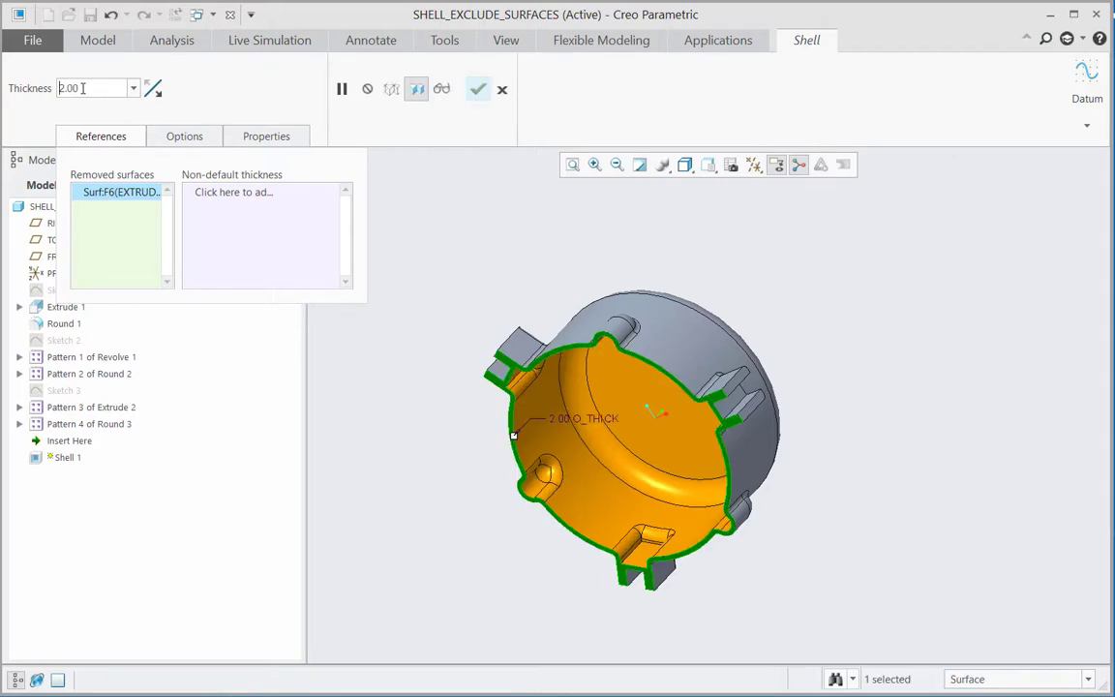
middle_drag(405, 551, 377, 464)
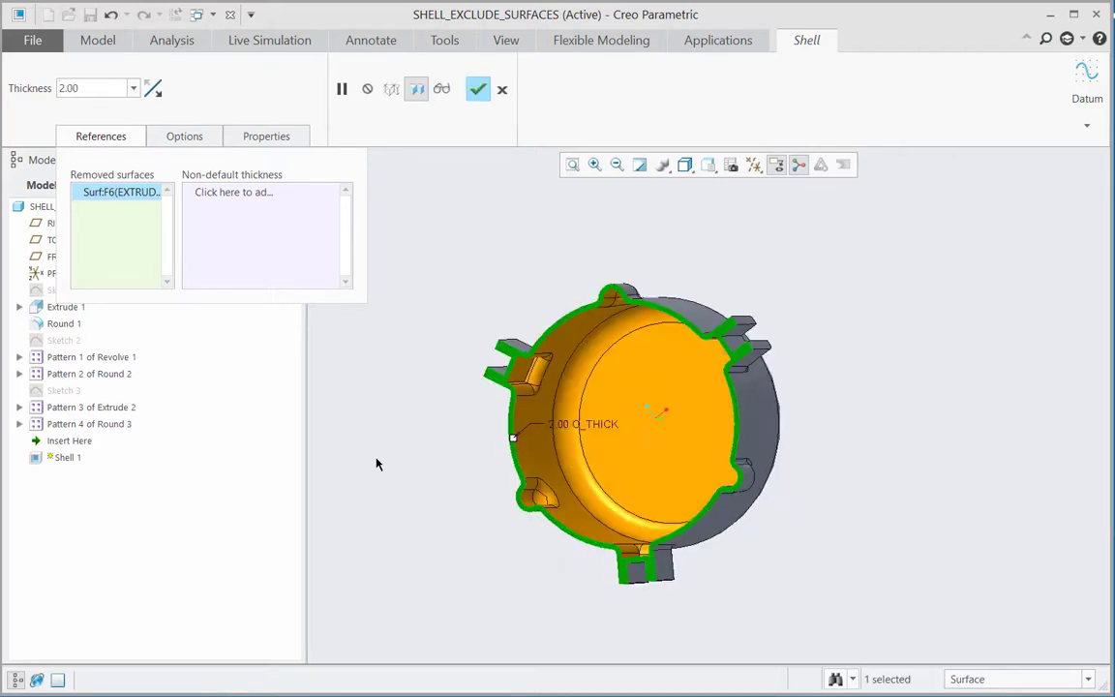
double_click(79, 90)
text(2.1)
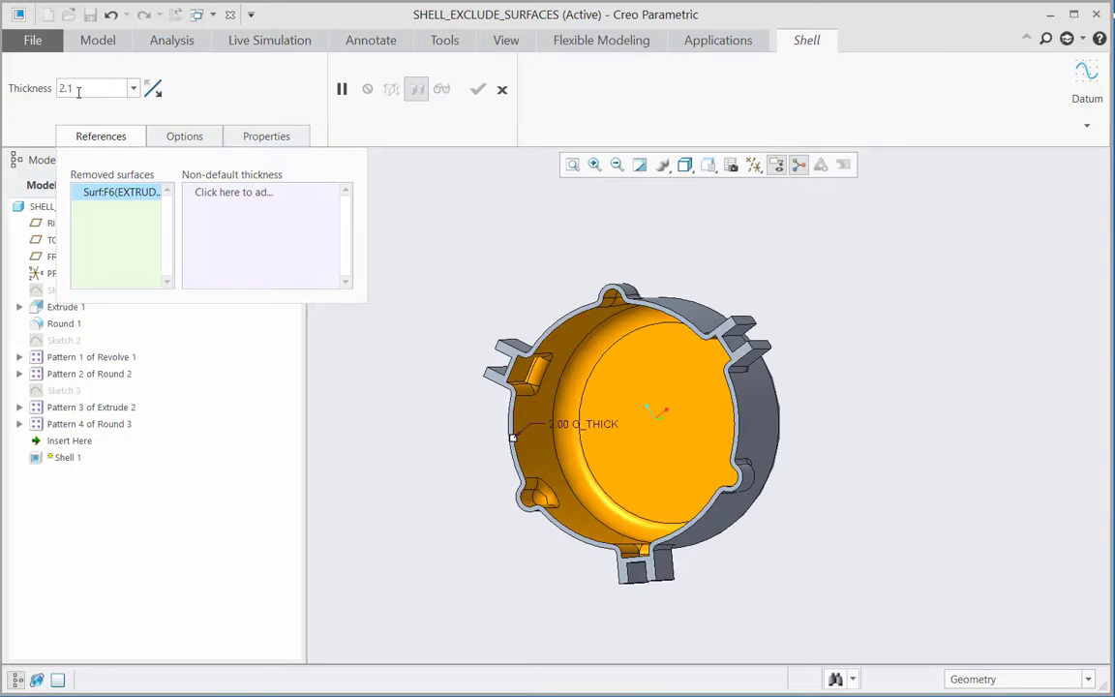
text(0)
key(Return)
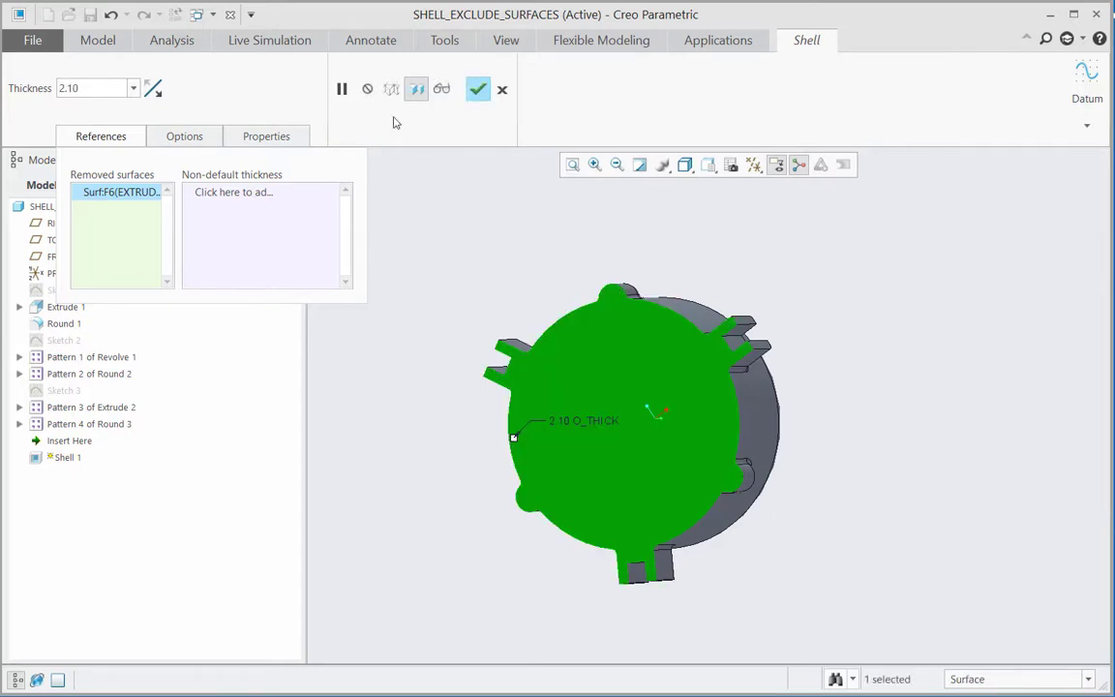
click(441, 89)
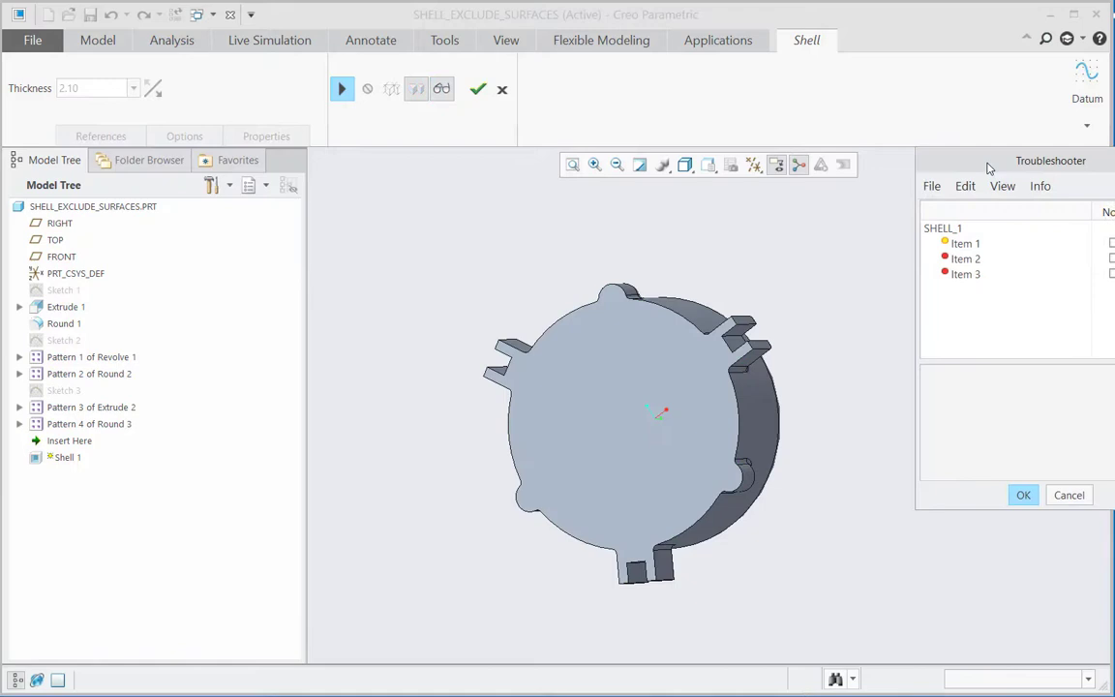
drag(989, 169, 854, 155)
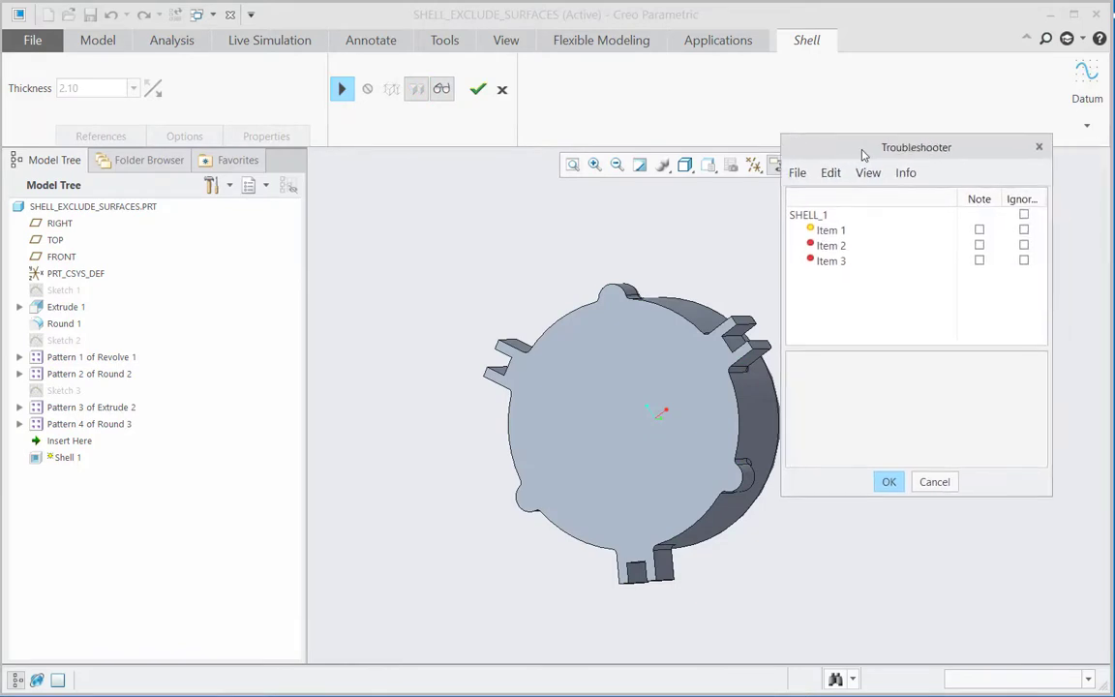
click(945, 486)
click(917, 356)
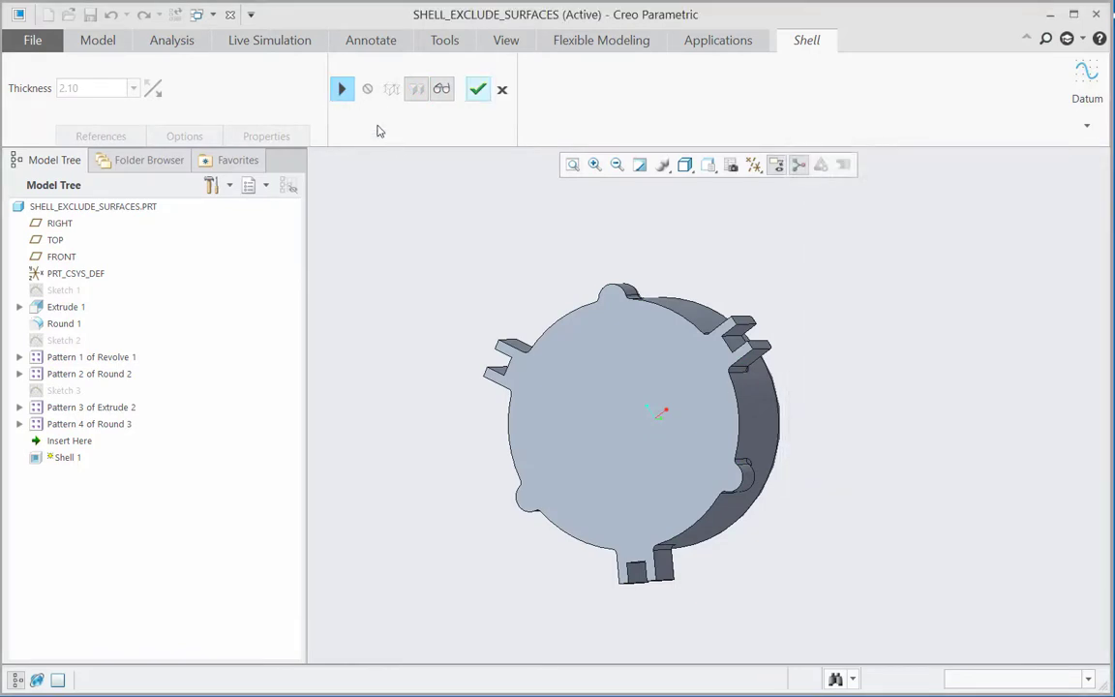
click(342, 89)
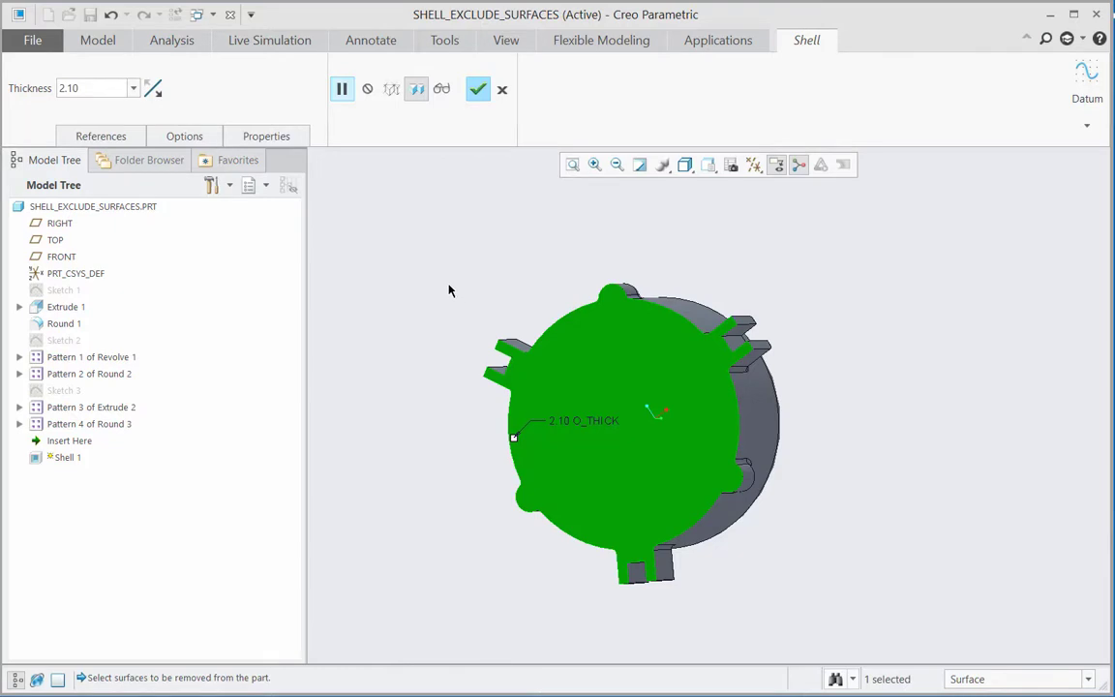
middle_drag(440, 296, 428, 323)
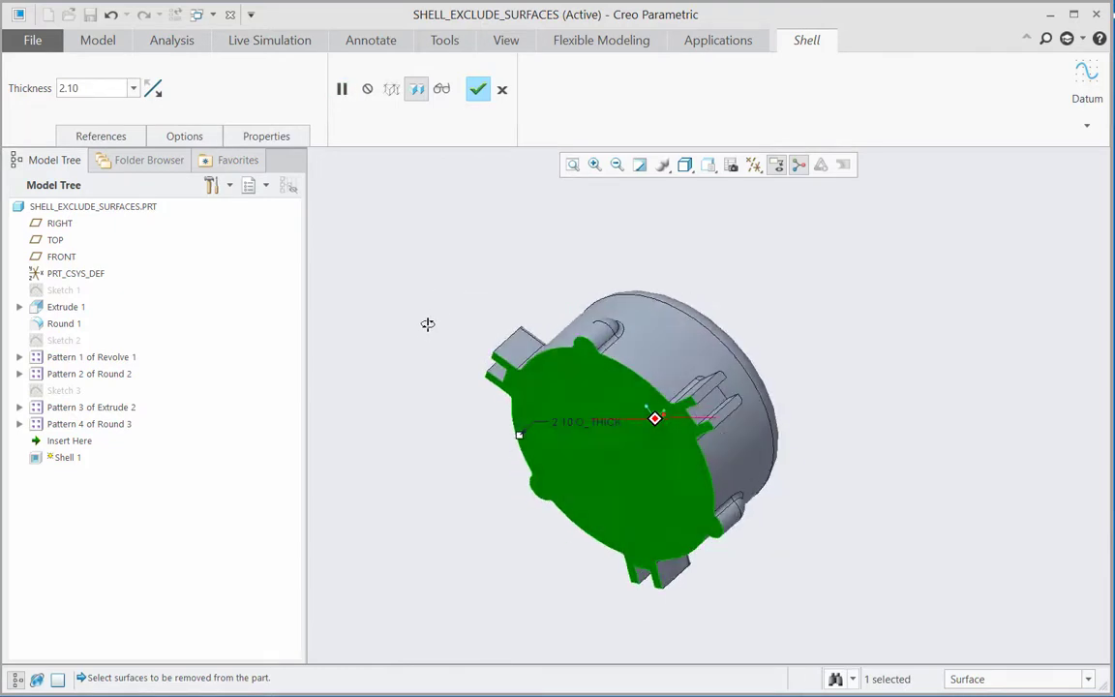
Set the shell thickness back to 1.00
double_click(81, 87)
text(1)
key(Return)
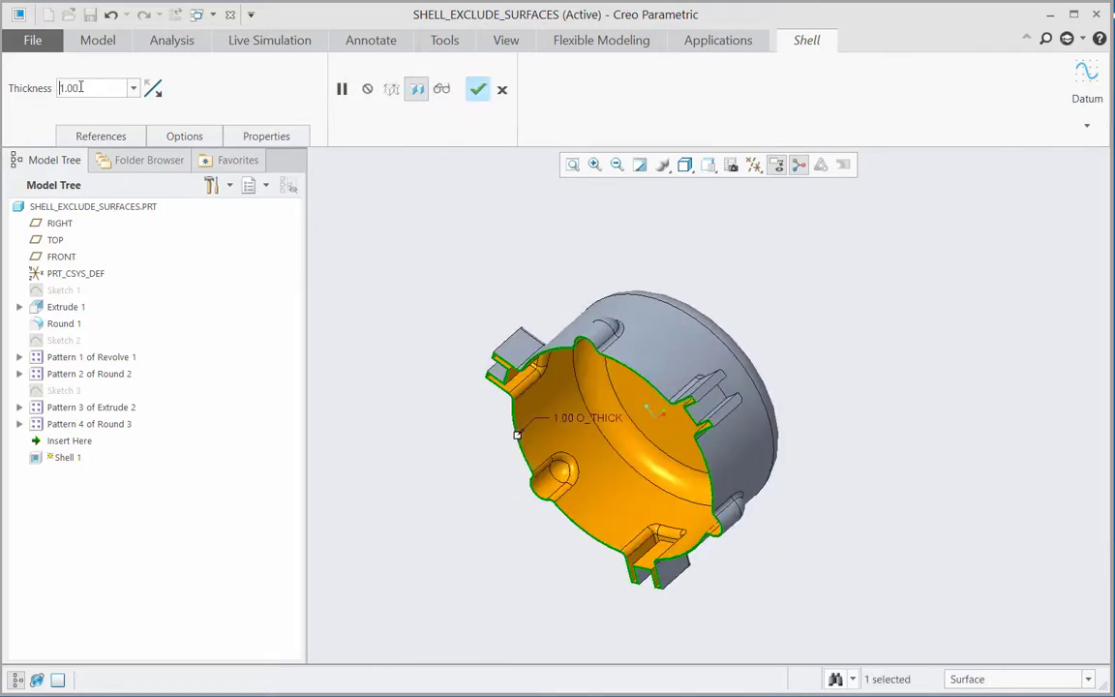
Spin the part to inspect the thinner shell walls from several angles
middle_drag(410, 450, 372, 420)
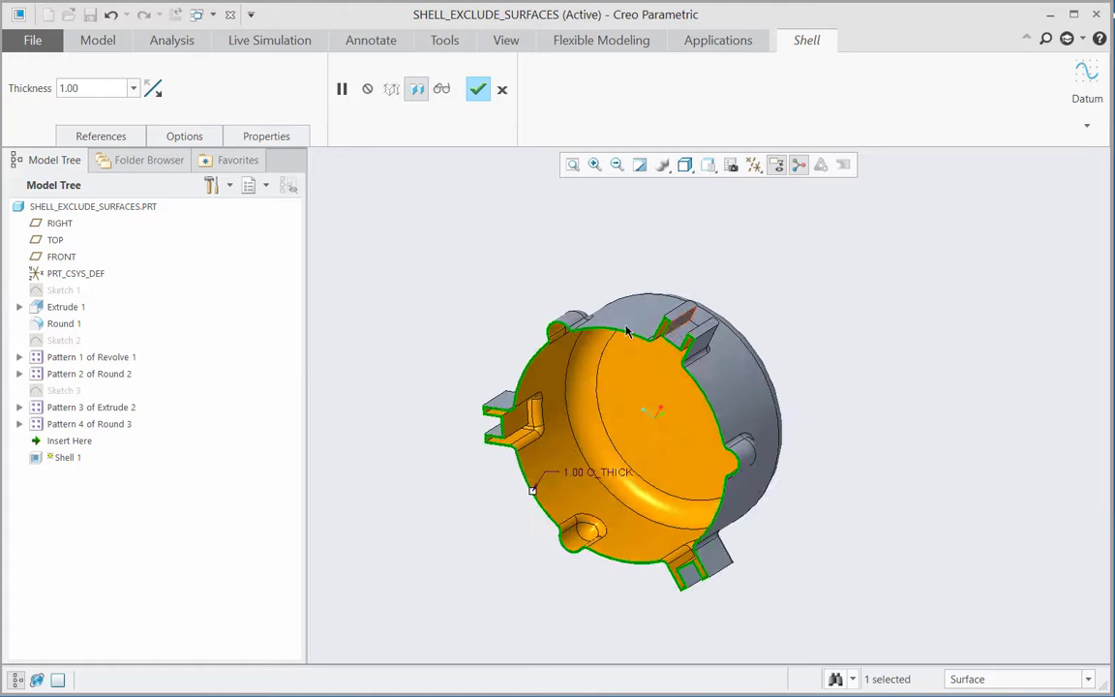
middle_drag(824, 505, 831, 455)
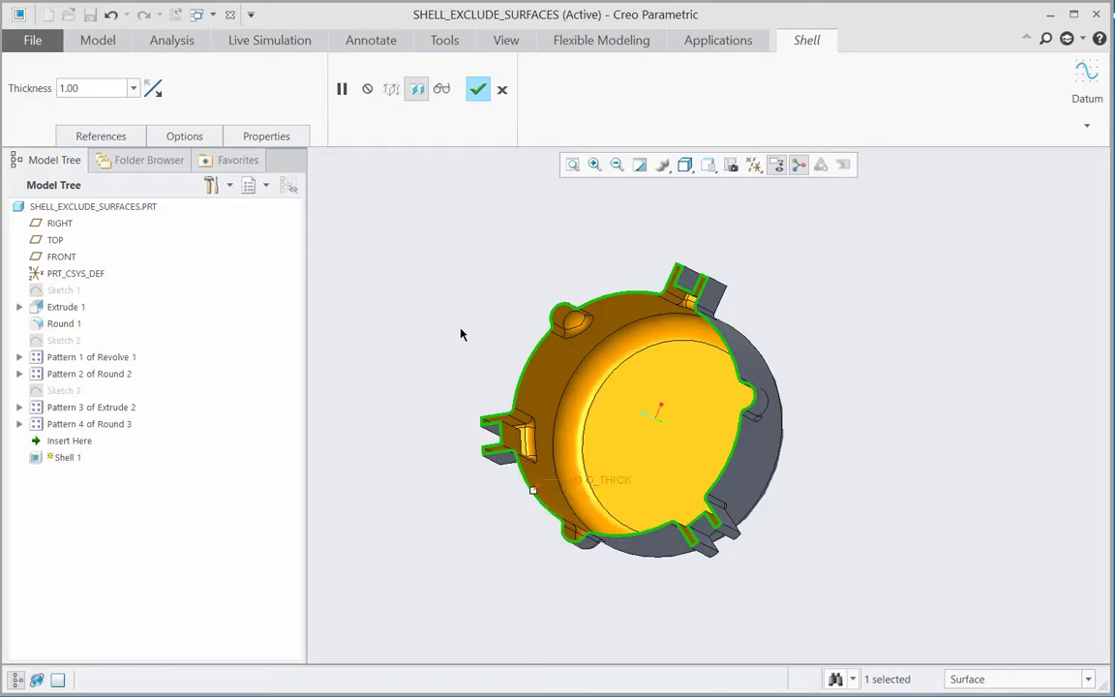
middle_drag(460, 334, 443, 366)
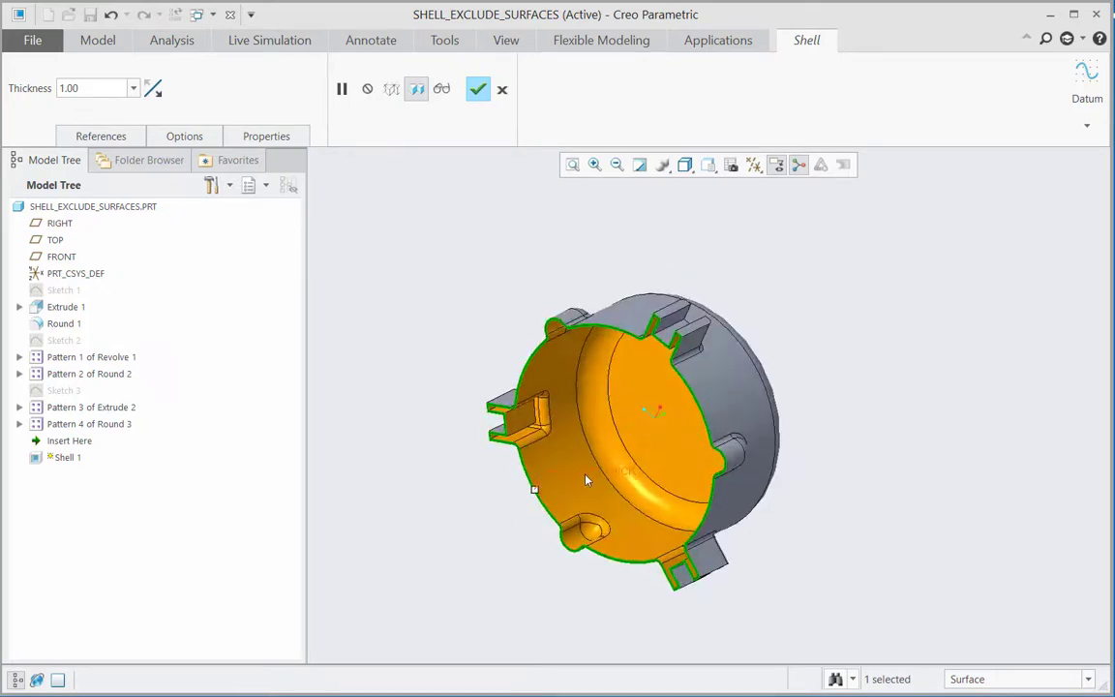
mouse_move(387, 393)
middle_down()
mouse_move(413, 401)
mouse_move(409, 364)
middle_up()
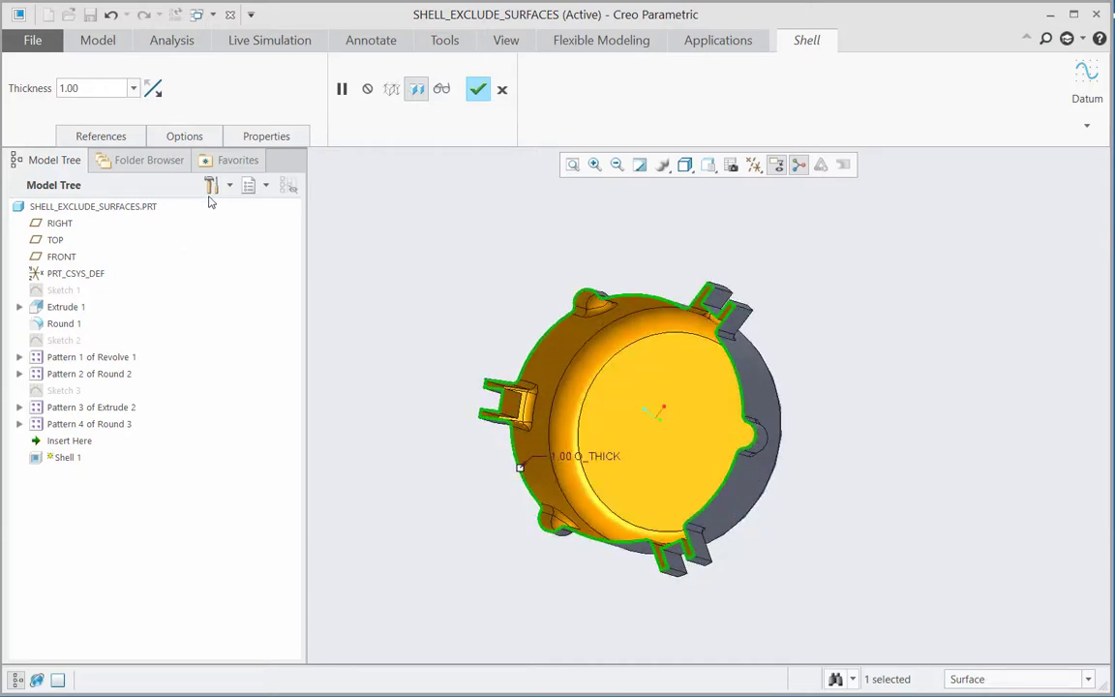
In the shell options, exclude the top face of the front clip
click(185, 137)
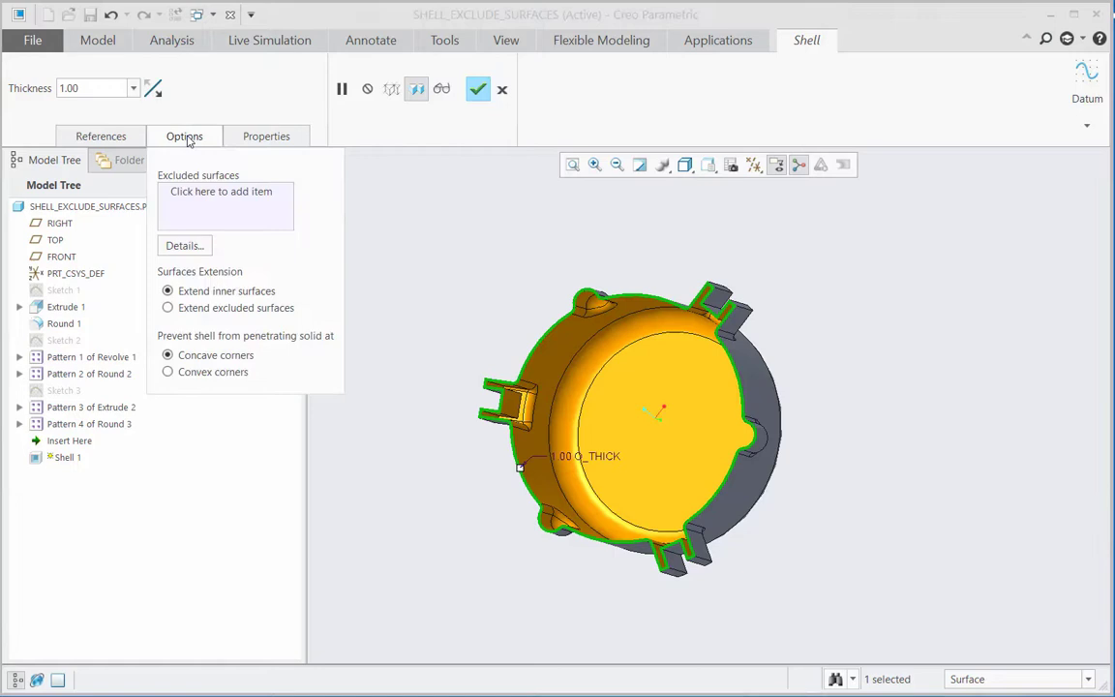
click(212, 199)
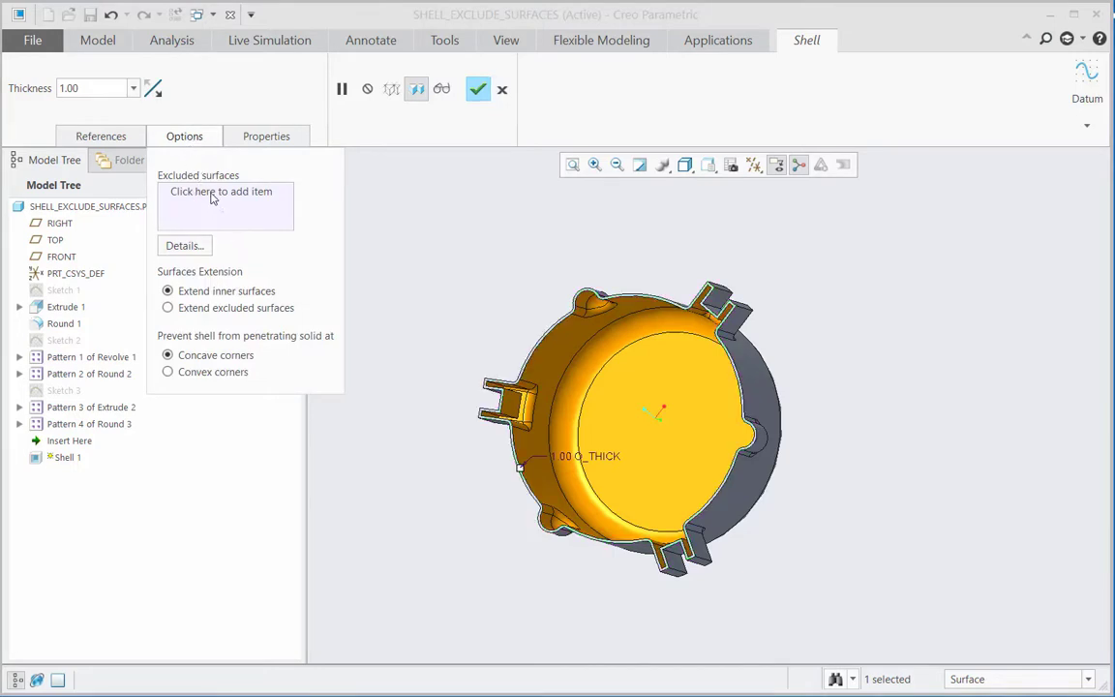
middle_drag(460, 287, 393, 418)
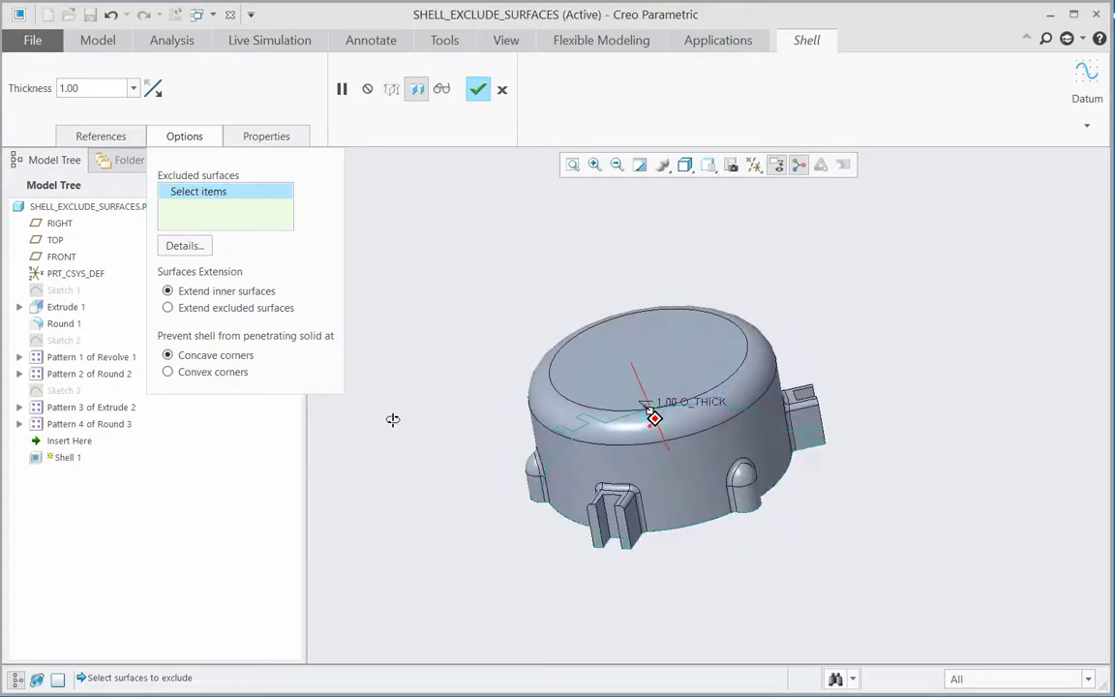
middle_drag(542, 367, 580, 435)
scroll(604, 505, up, 3)
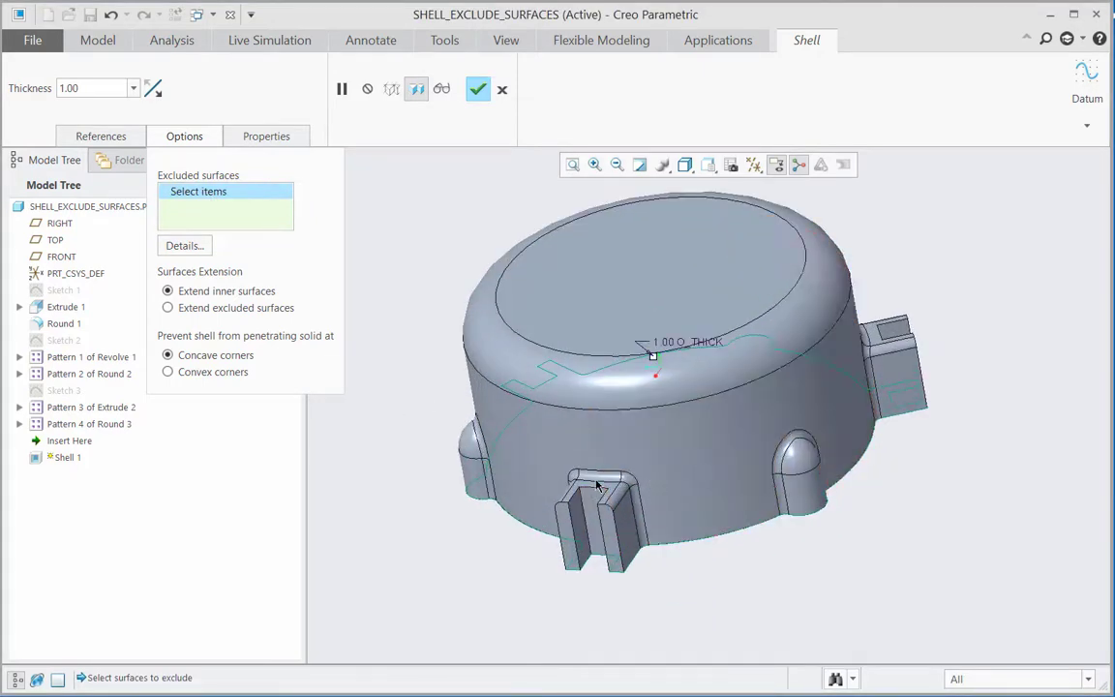
click(571, 470)
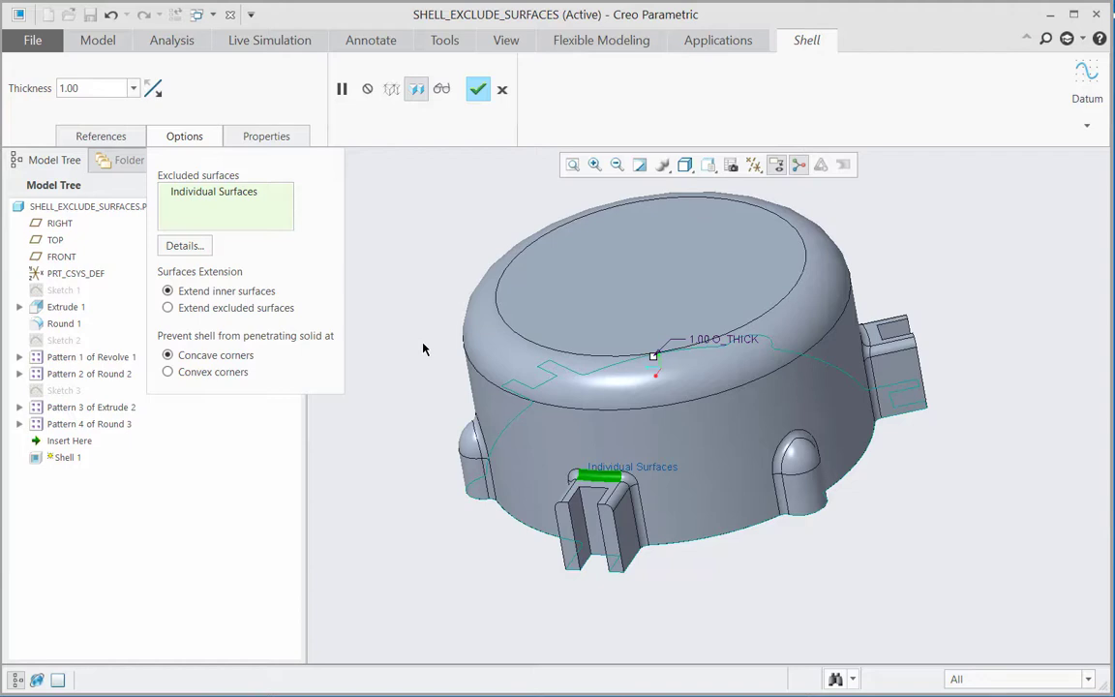
Pick the top face as seed to form a Seed and Boundary excluded set
click(577, 298)
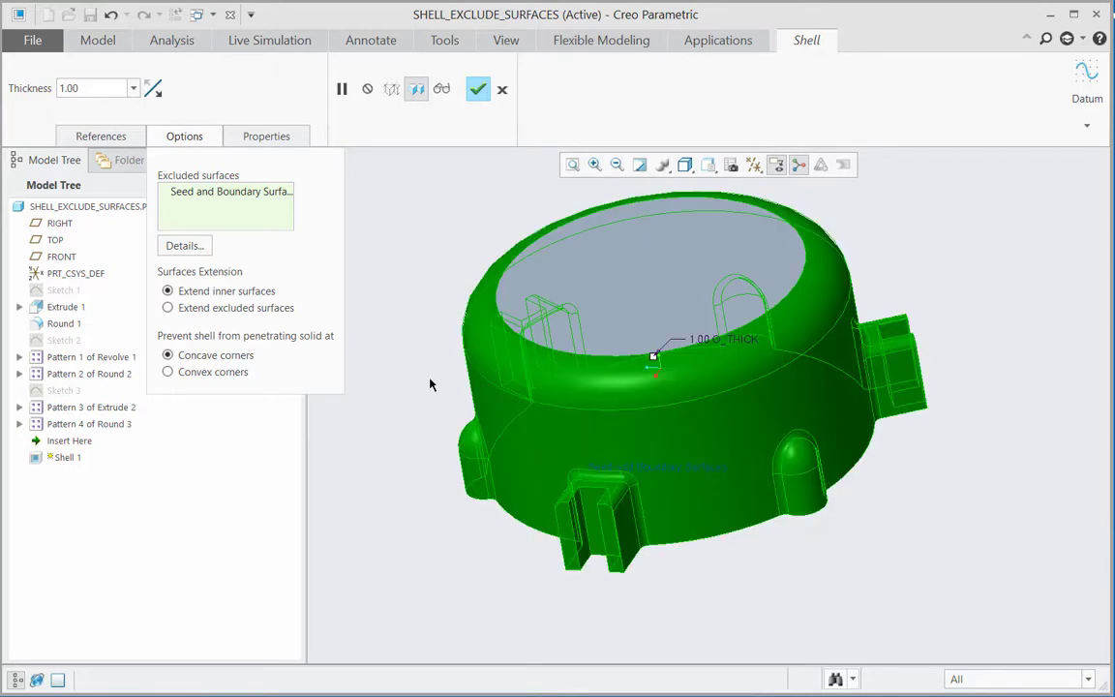
middle_drag(430, 384, 385, 361)
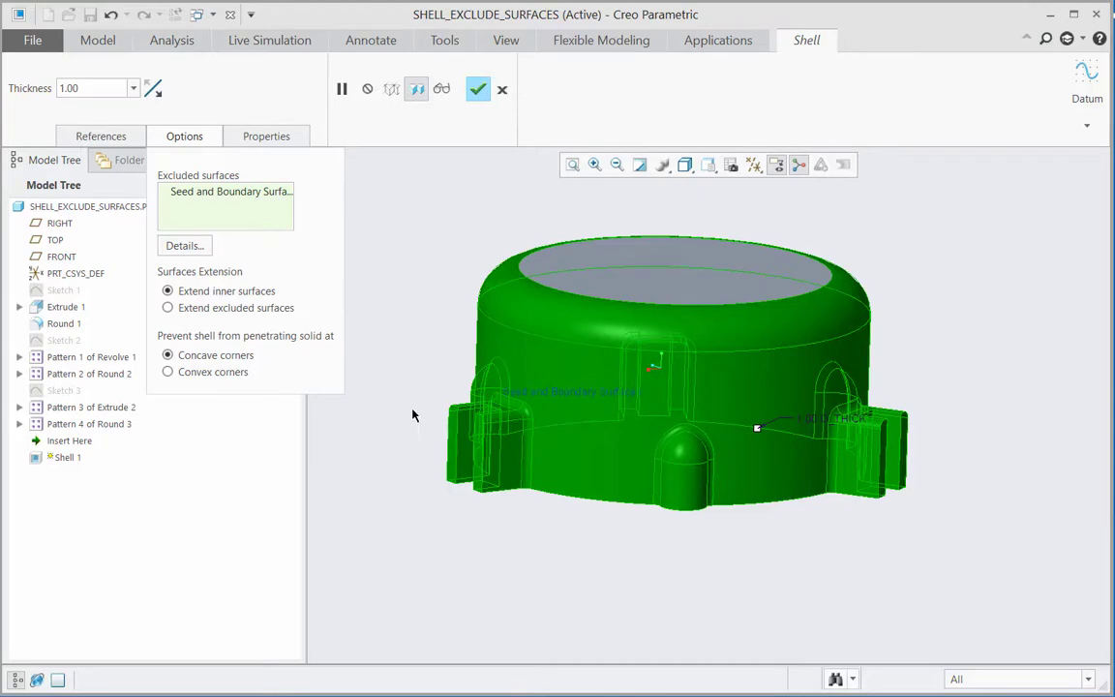
mouse_move(412, 415)
middle_down()
mouse_move(413, 371)
mouse_move(393, 406)
mouse_move(408, 404)
mouse_move(450, 353)
mouse_move(401, 404)
mouse_move(425, 340)
mouse_move(398, 388)
mouse_move(406, 408)
mouse_move(446, 412)
mouse_move(438, 430)
mouse_move(410, 428)
mouse_move(408, 414)
middle_up()
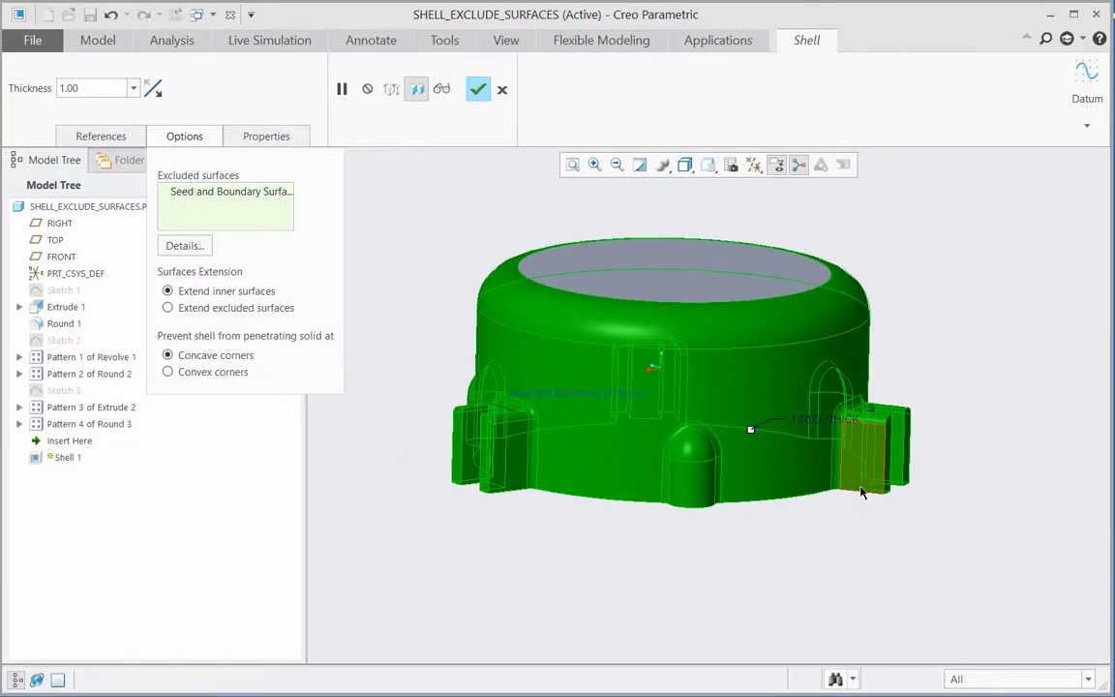
middle_drag(912, 365, 915, 378)
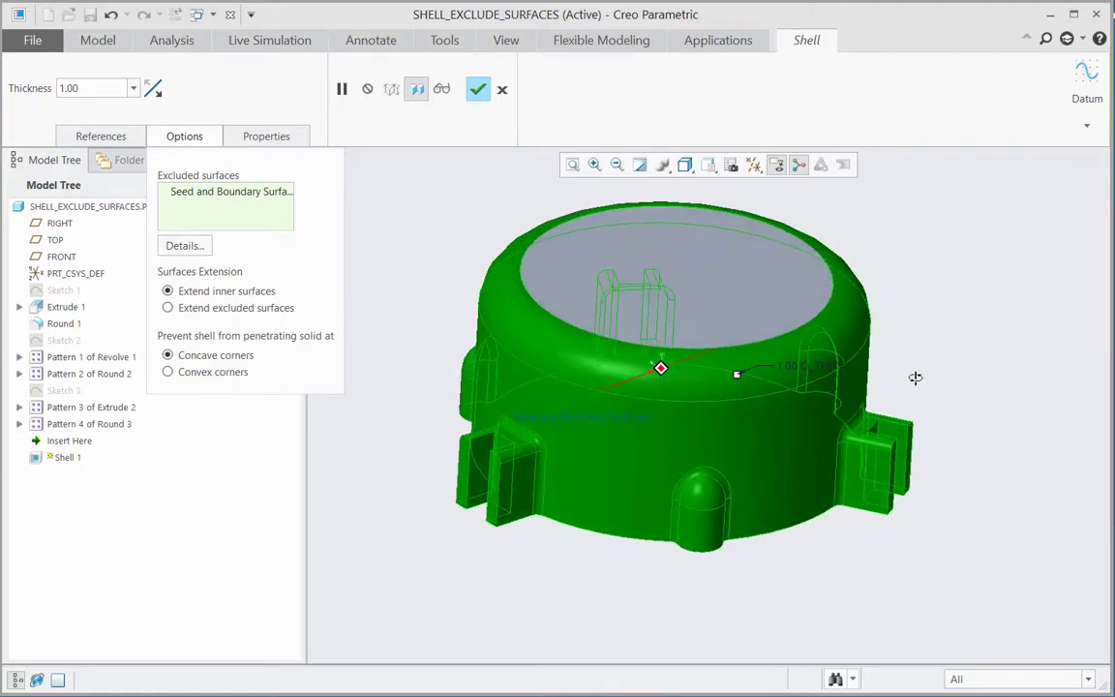
Open the surface set details and carve both ROUND_1 halves out of the excluded set
click(178, 246)
drag(616, 212, 238, 92)
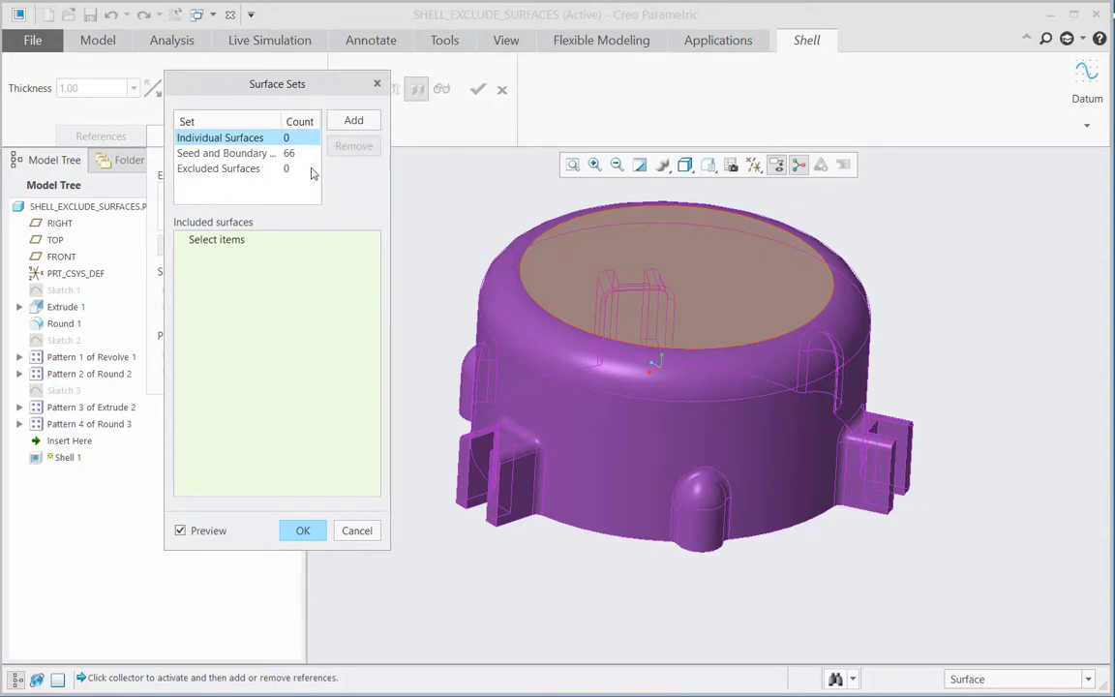
click(219, 170)
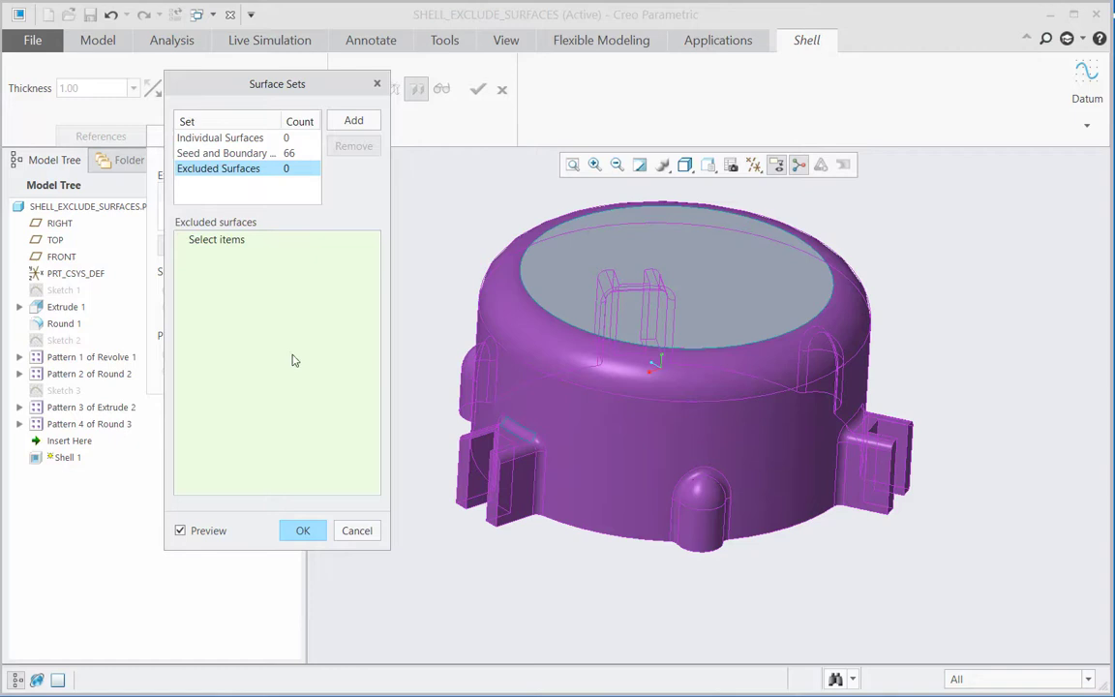
middle_drag(948, 542, 919, 524)
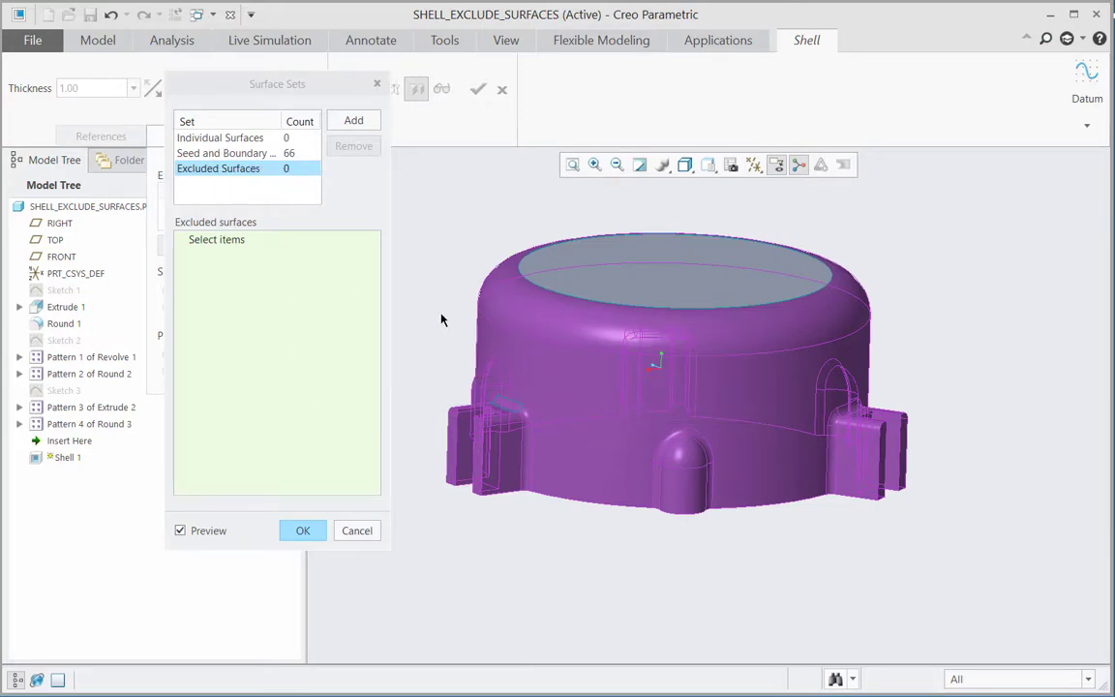
click(575, 329)
middle_drag(435, 289, 439, 315)
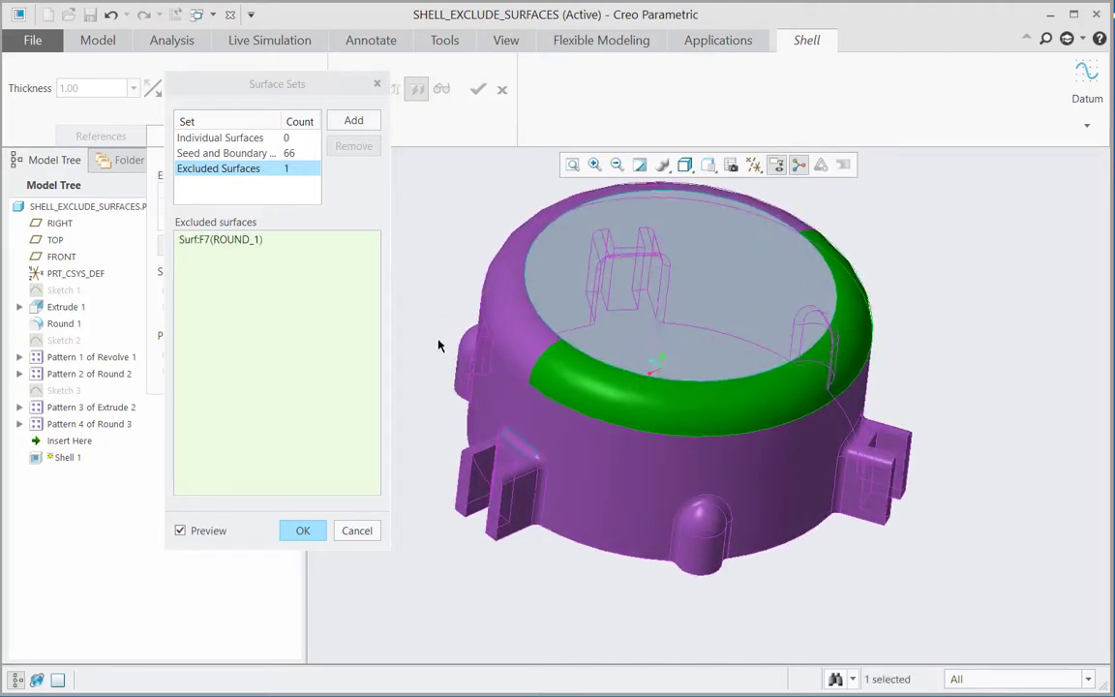
click(505, 311)
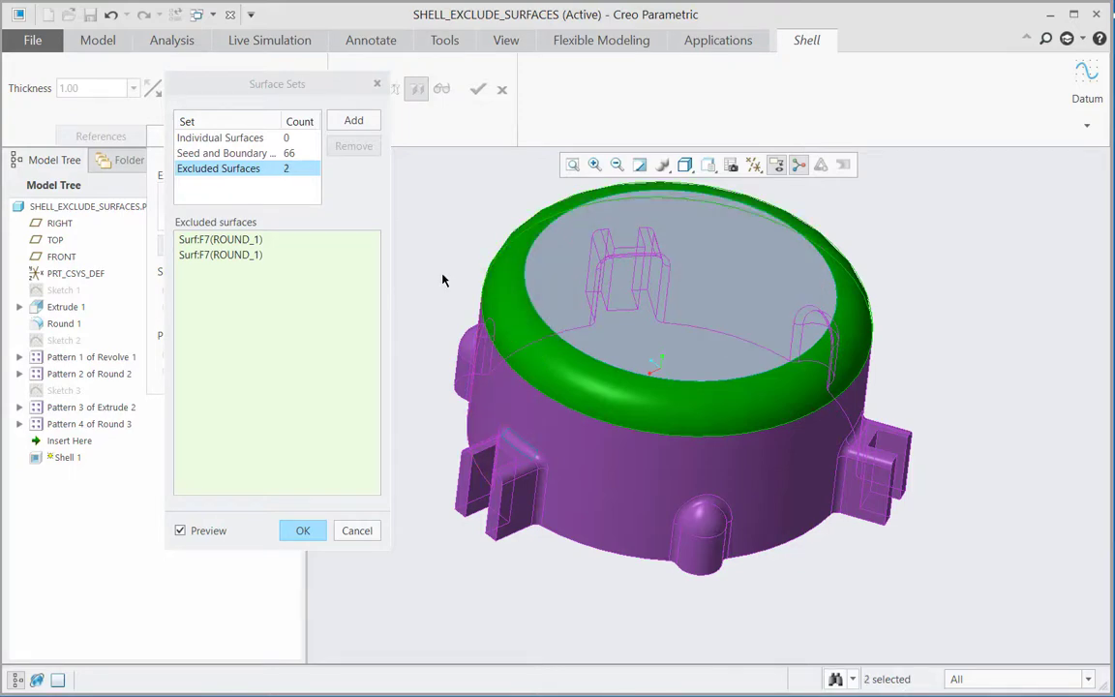
Carve out the EXTRUDE_1 bottom face and both cylindrical wall halves too
middle_drag(399, 249, 423, 212)
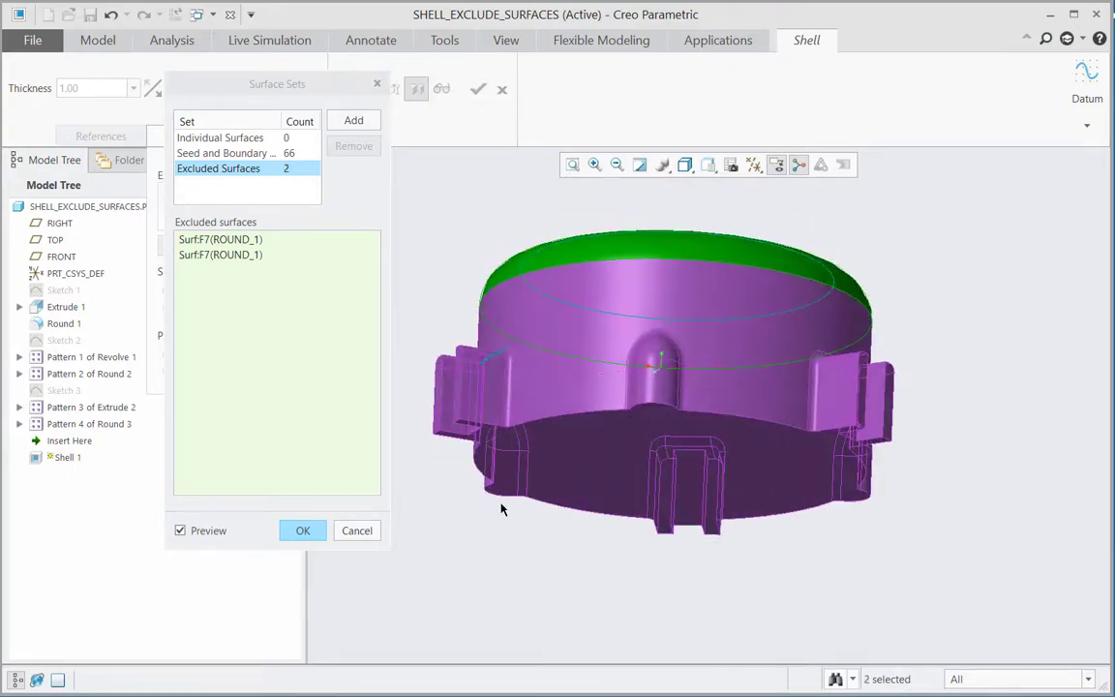
click(569, 458)
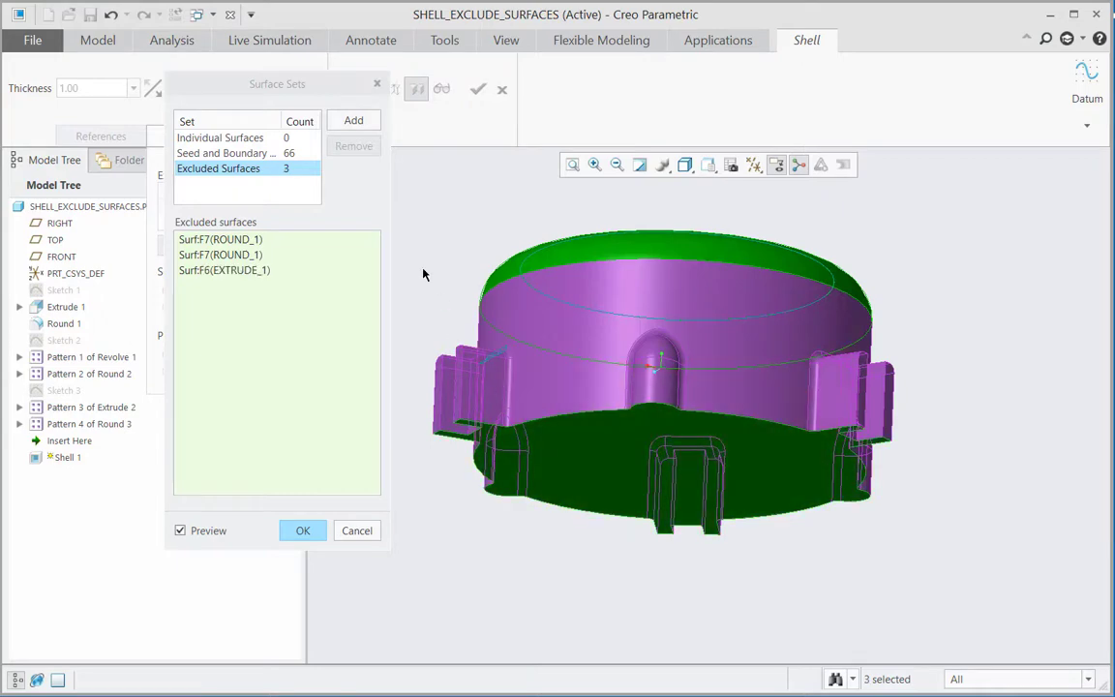
middle_drag(426, 269, 434, 300)
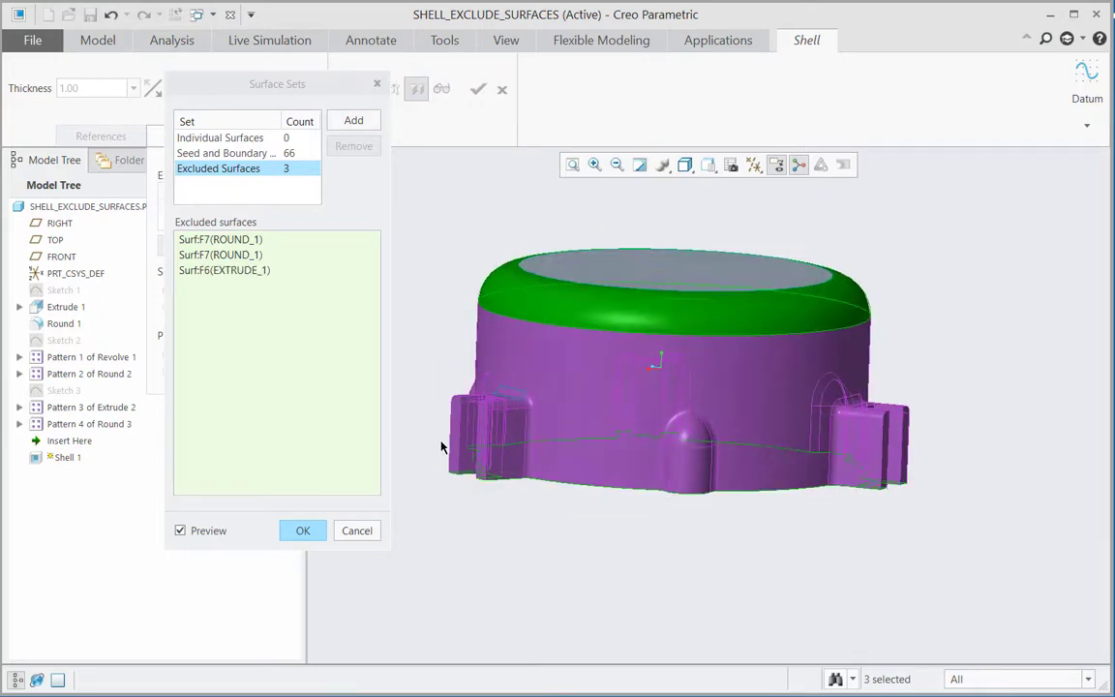
ctrl+click(573, 421)
middle_drag(561, 416, 505, 361)
ctrl+click(557, 392)
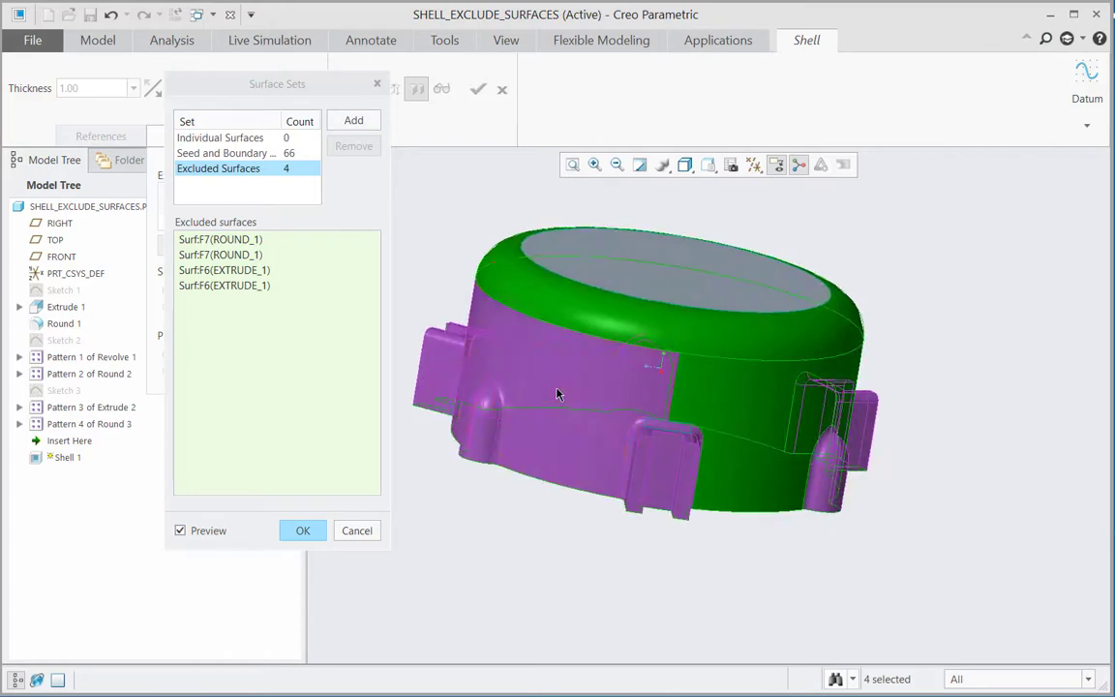
scroll(1002, 392, down, 2)
middle_drag(1001, 397, 895, 383)
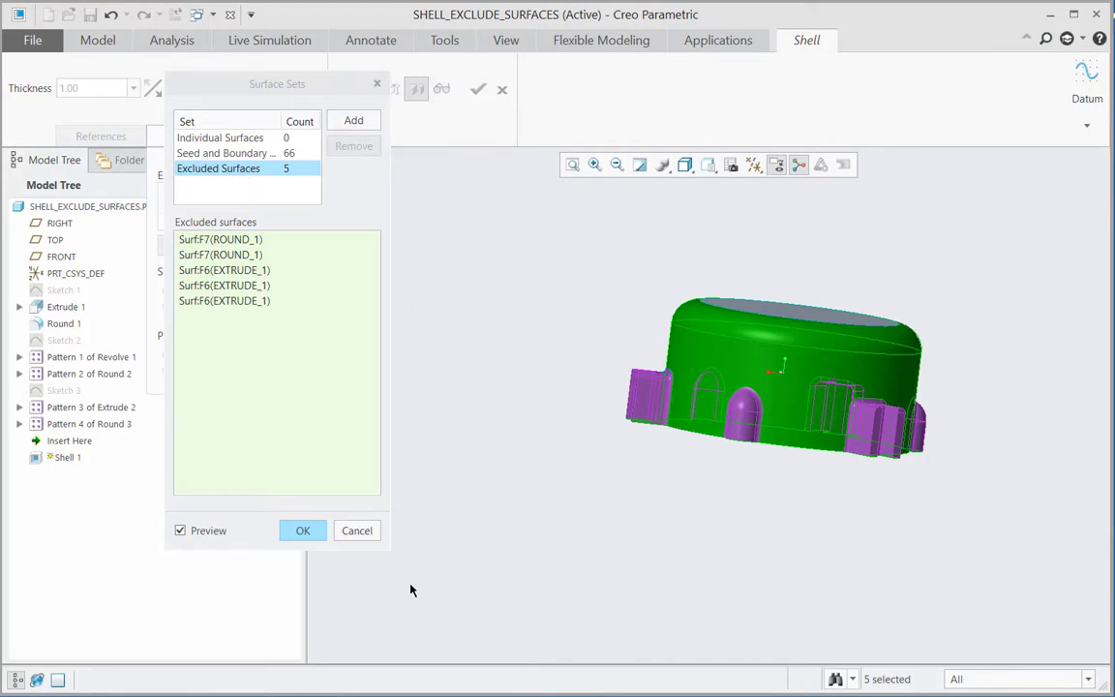
Accept the edited surface sets and view the part's hollow cavity
click(304, 532)
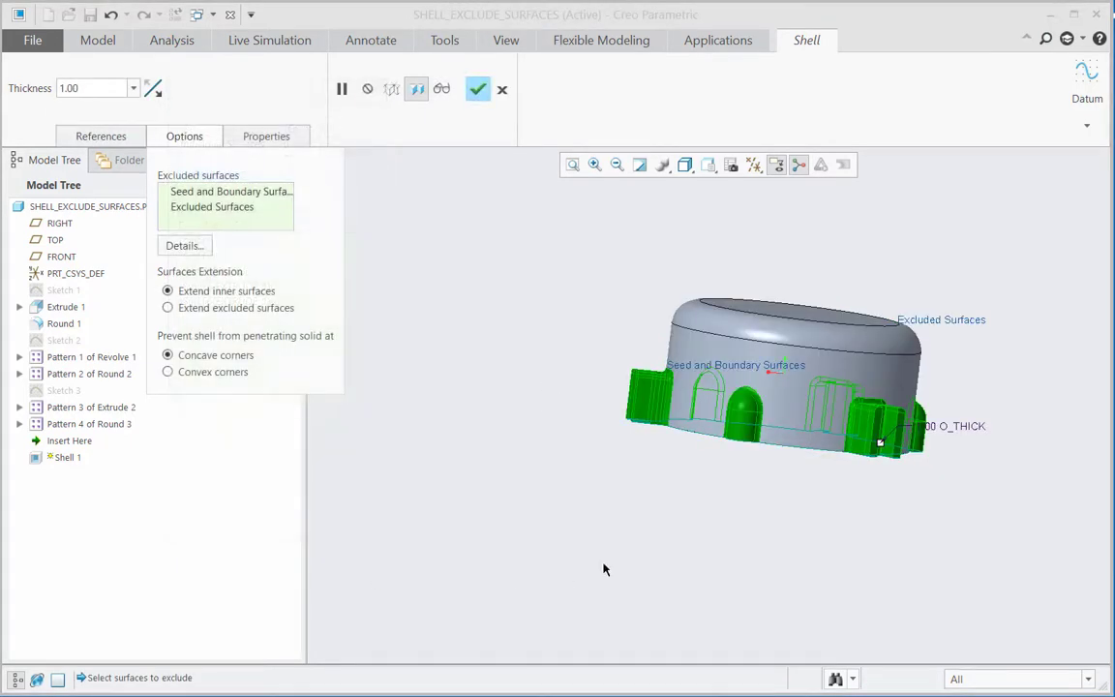
middle_drag(604, 570, 572, 535)
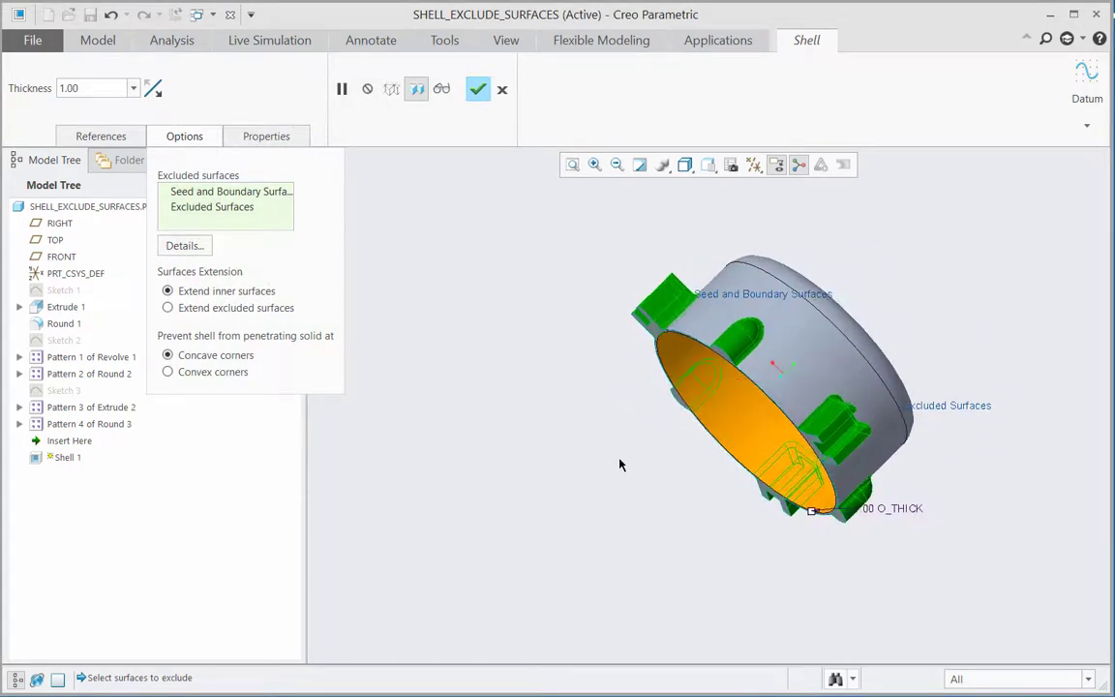
middle_drag(571, 450, 620, 355)
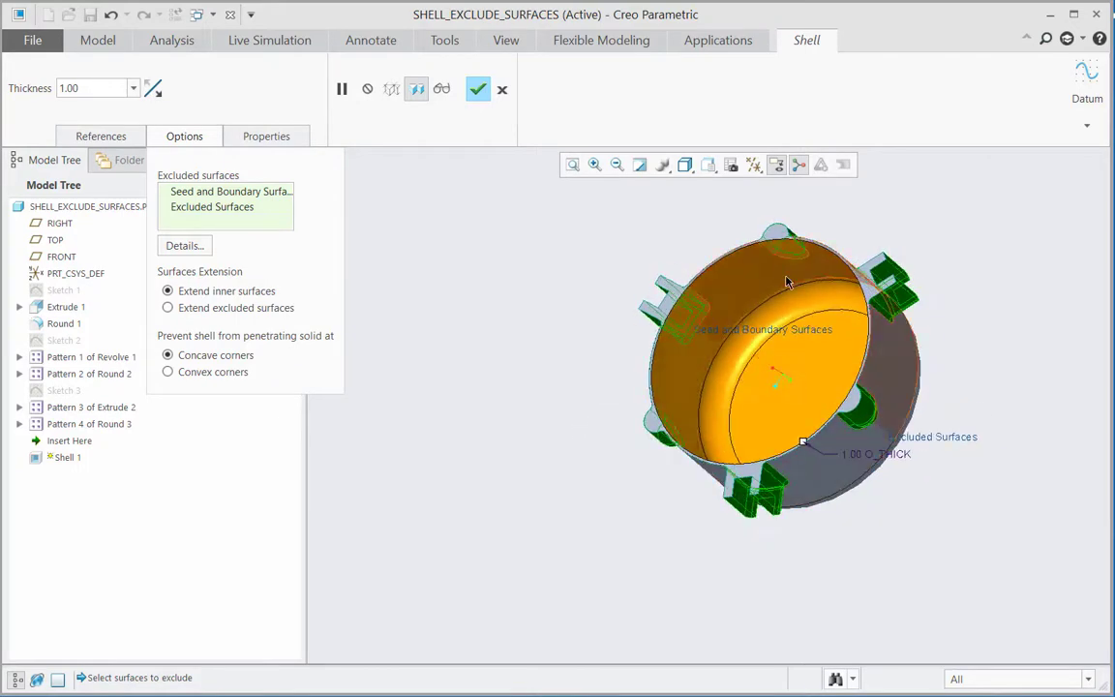
scroll(825, 286, down, 3)
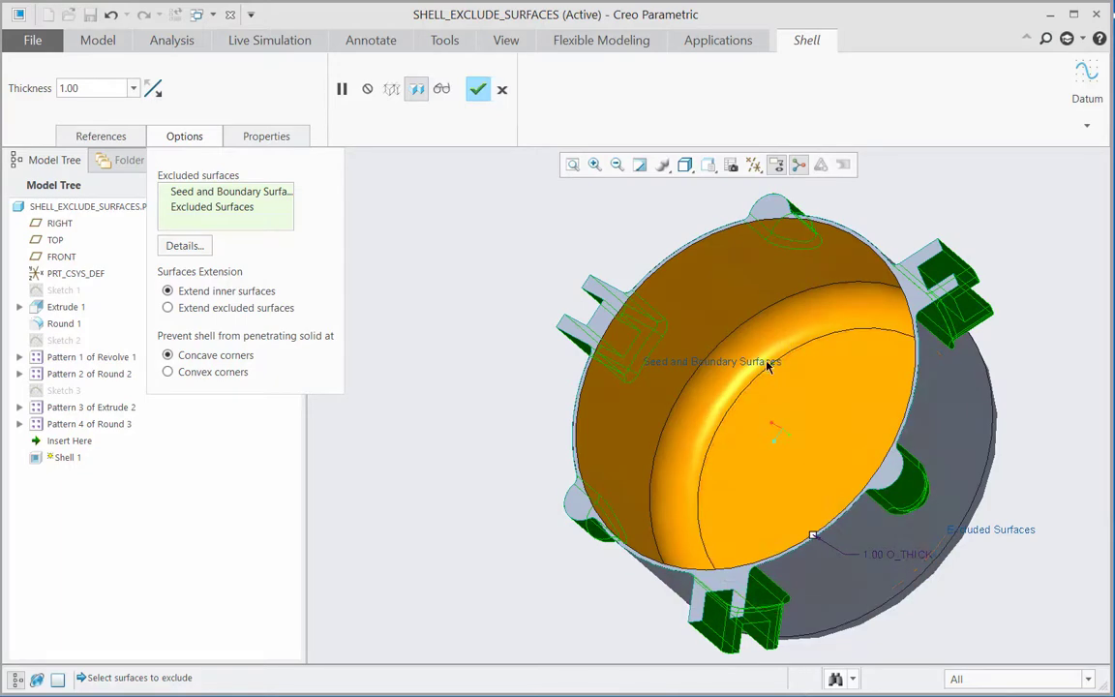
Set the shell thickness to 5 and complete the Shell feature
double_click(93, 92)
text(5)
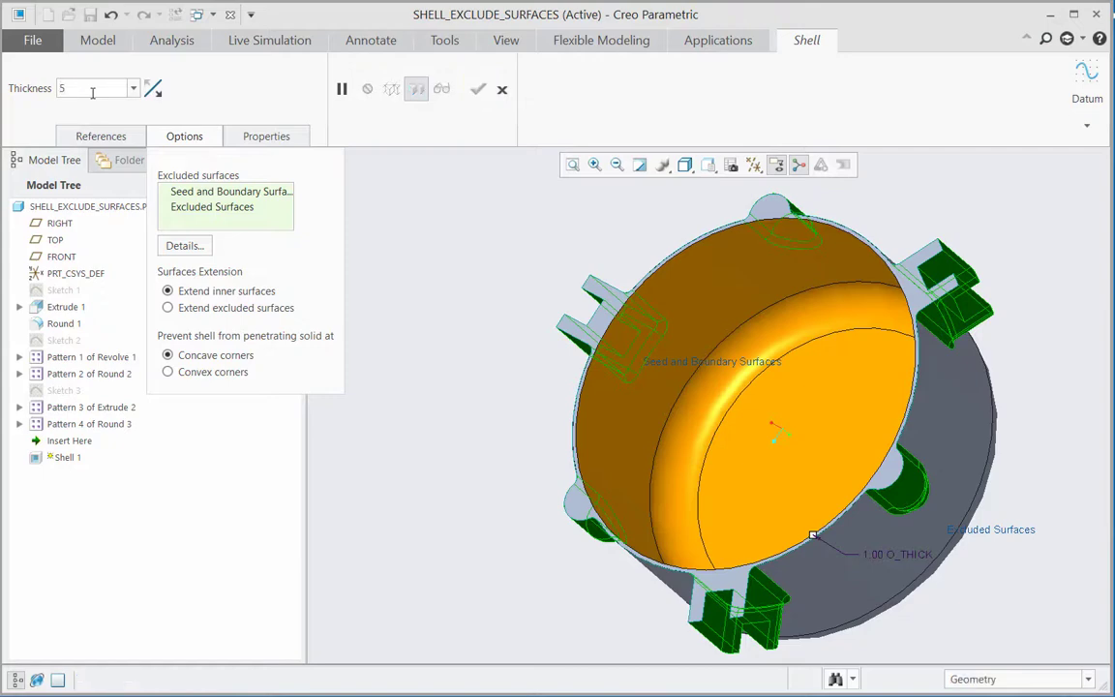
key(Return)
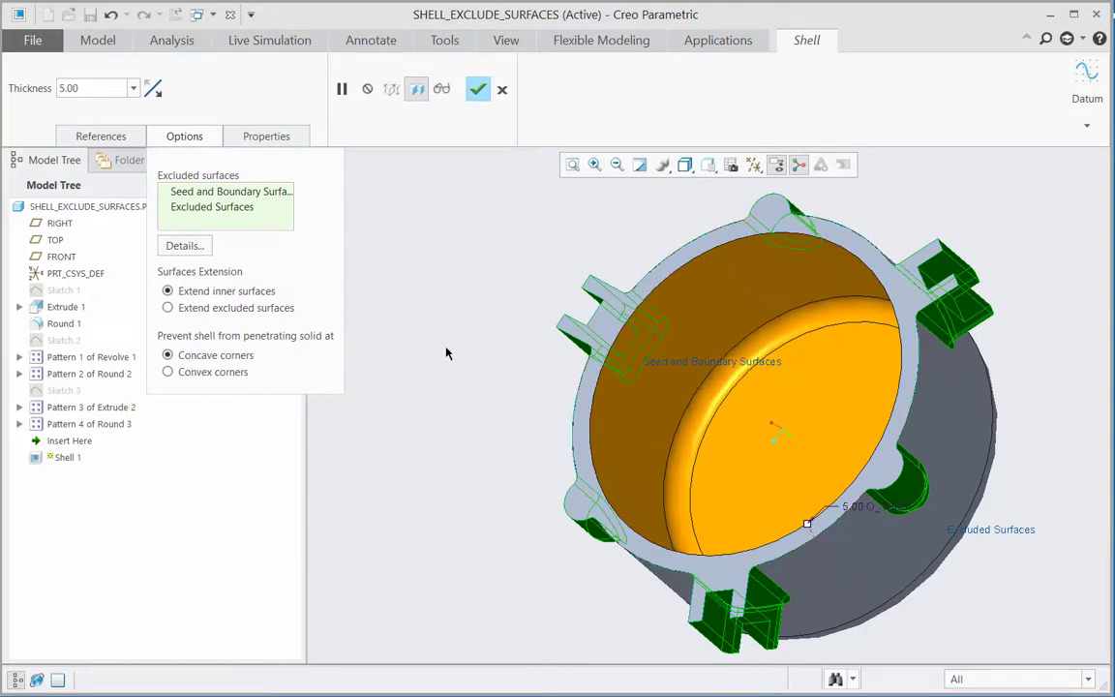
middle_drag(401, 311, 439, 368)
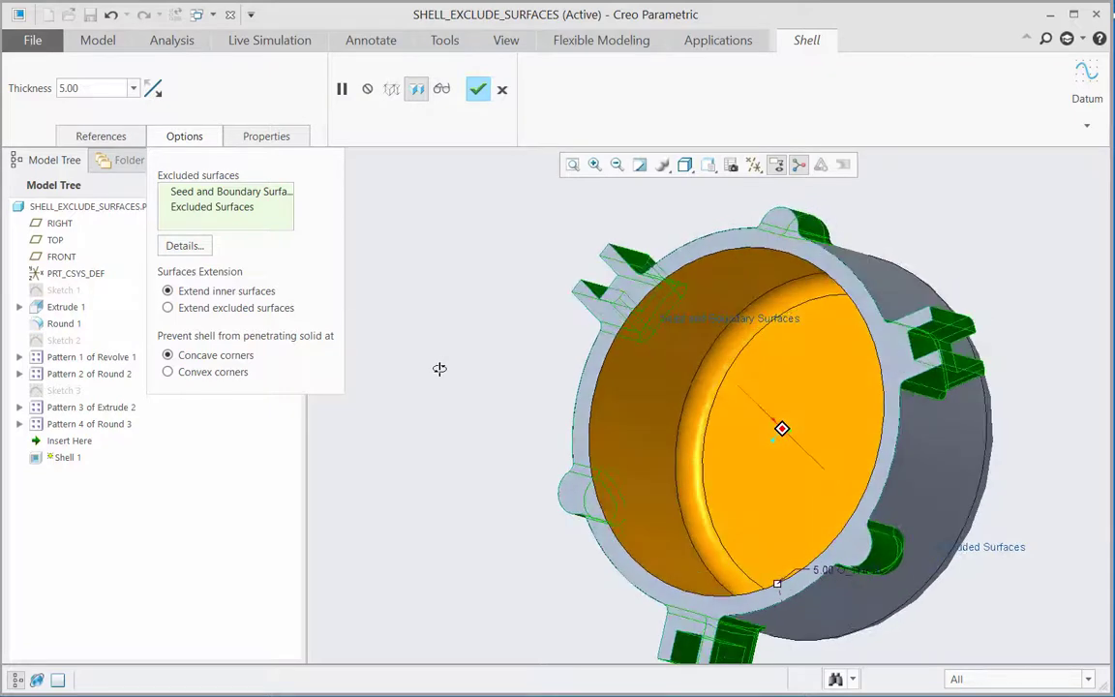
click(477, 89)
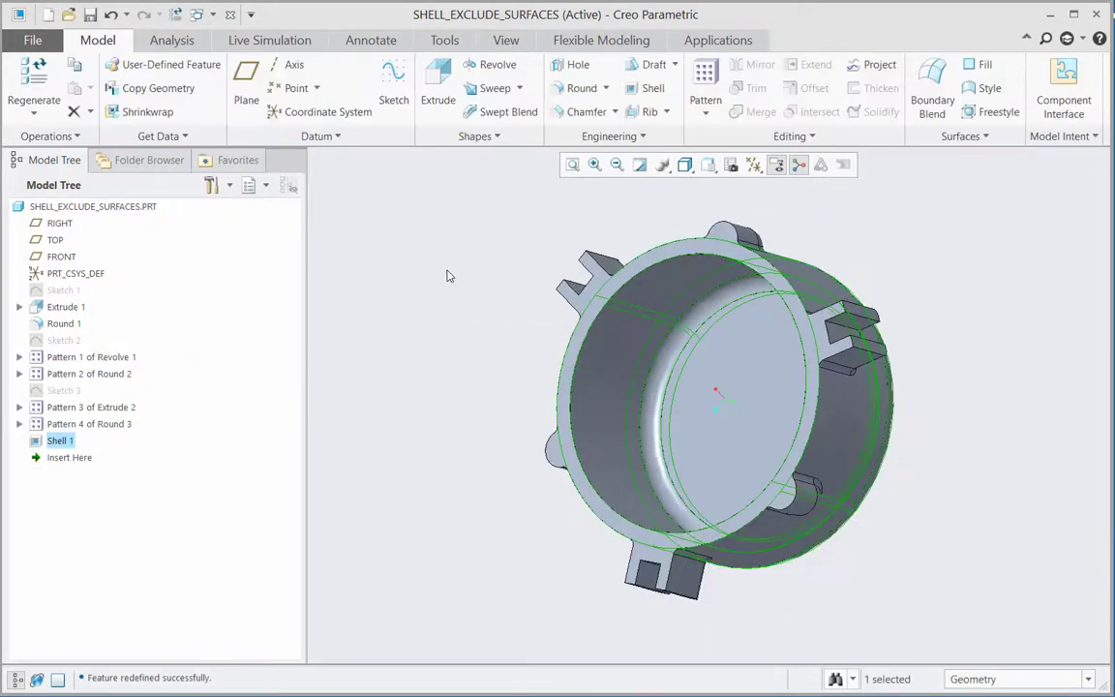
mouse_move(447, 281)
middle_down()
mouse_move(486, 314)
mouse_move(480, 323)
mouse_move(450, 314)
mouse_move(448, 285)
mouse_move(432, 304)
middle_up()
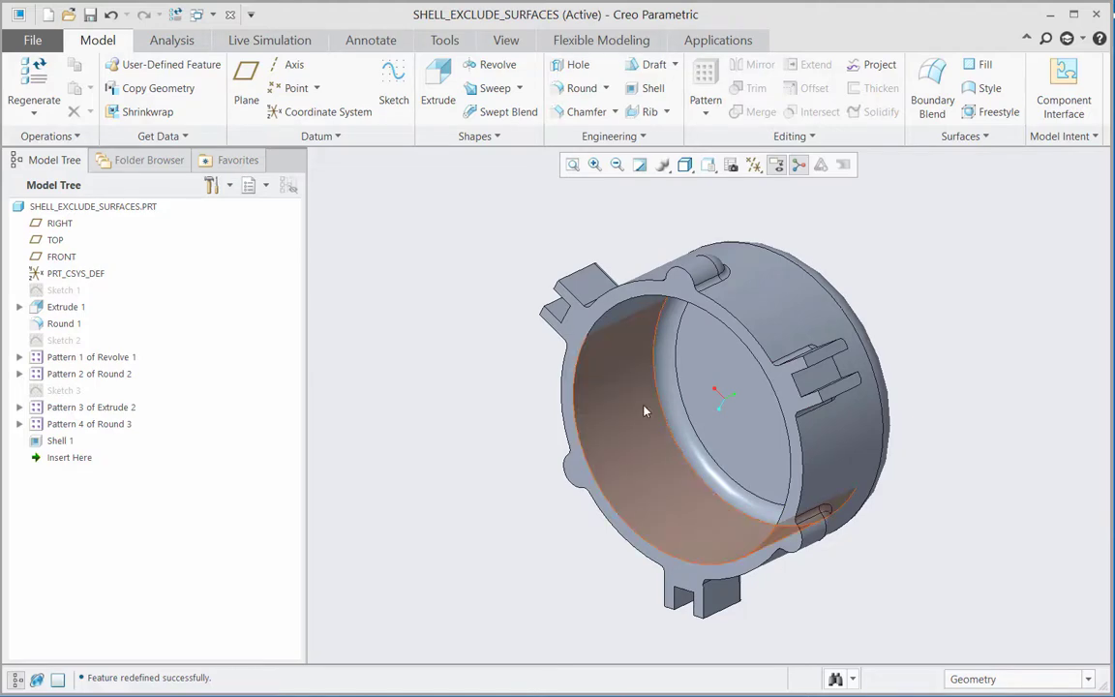
mouse_move(500, 408)
middle_down()
mouse_move(532, 378)
mouse_move(519, 403)
mouse_move(466, 368)
middle_up()
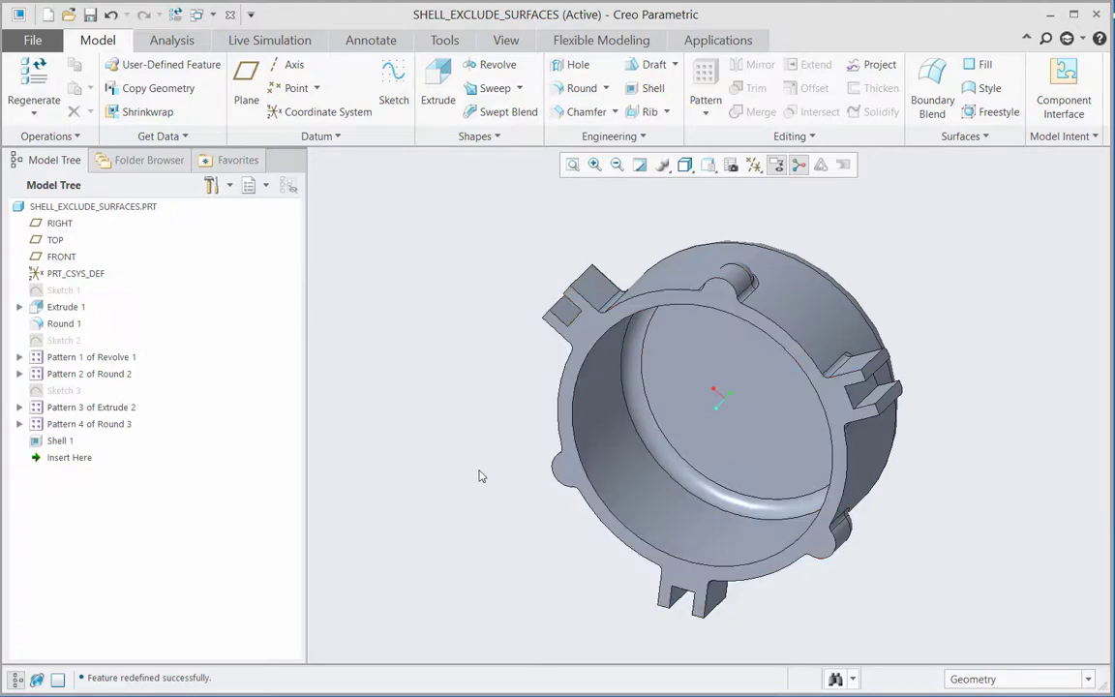
mouse_move(478, 469)
middle_down()
mouse_move(530, 443)
mouse_move(483, 443)
mouse_move(454, 465)
mouse_move(480, 497)
mouse_move(484, 475)
middle_up()
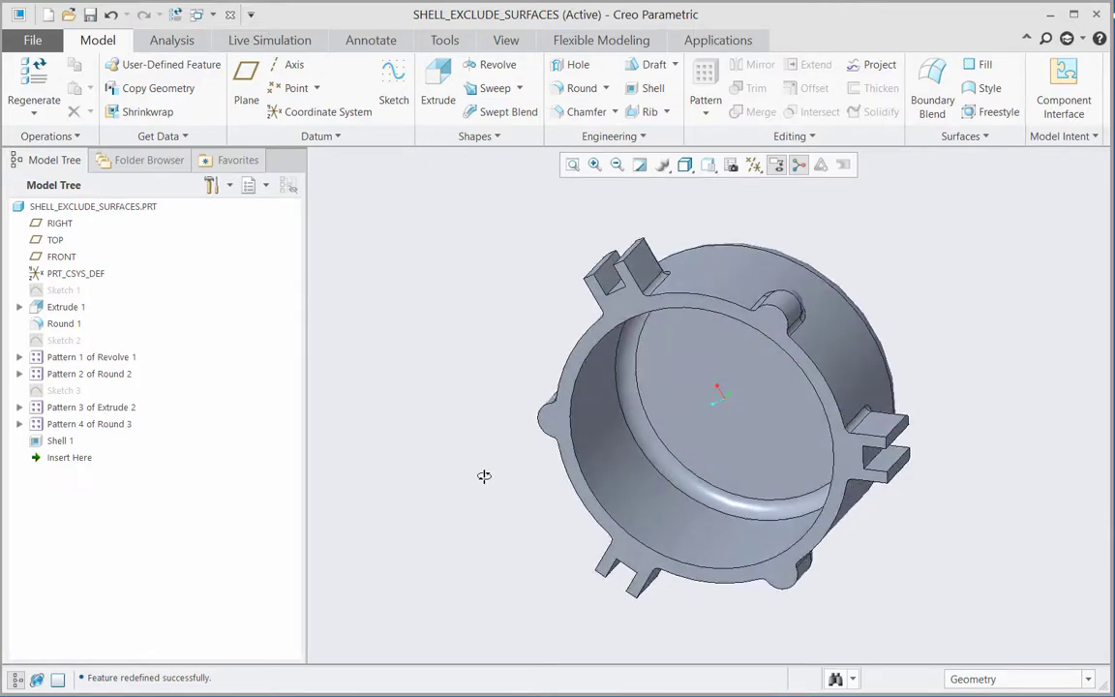